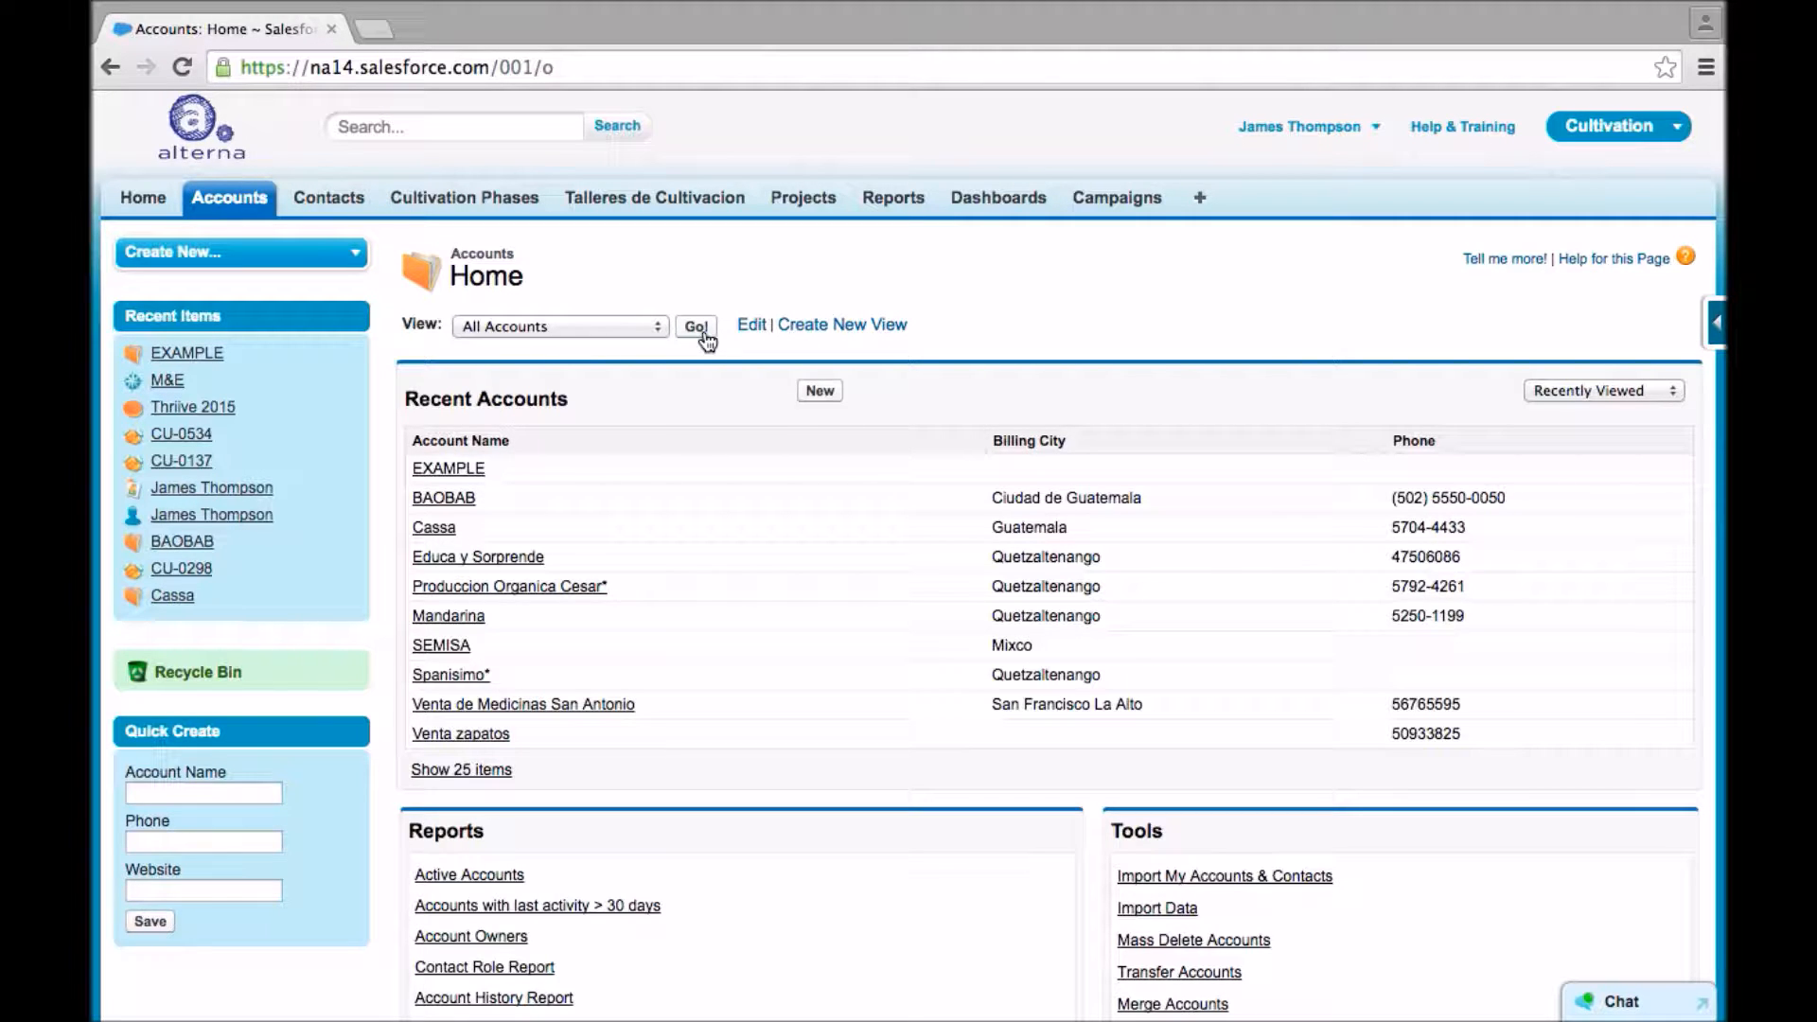
- Open the EXAMPLE account from the recent accounts and view the main fields of its account detail
{"action": "left_click", "coordinate": [449, 469]}
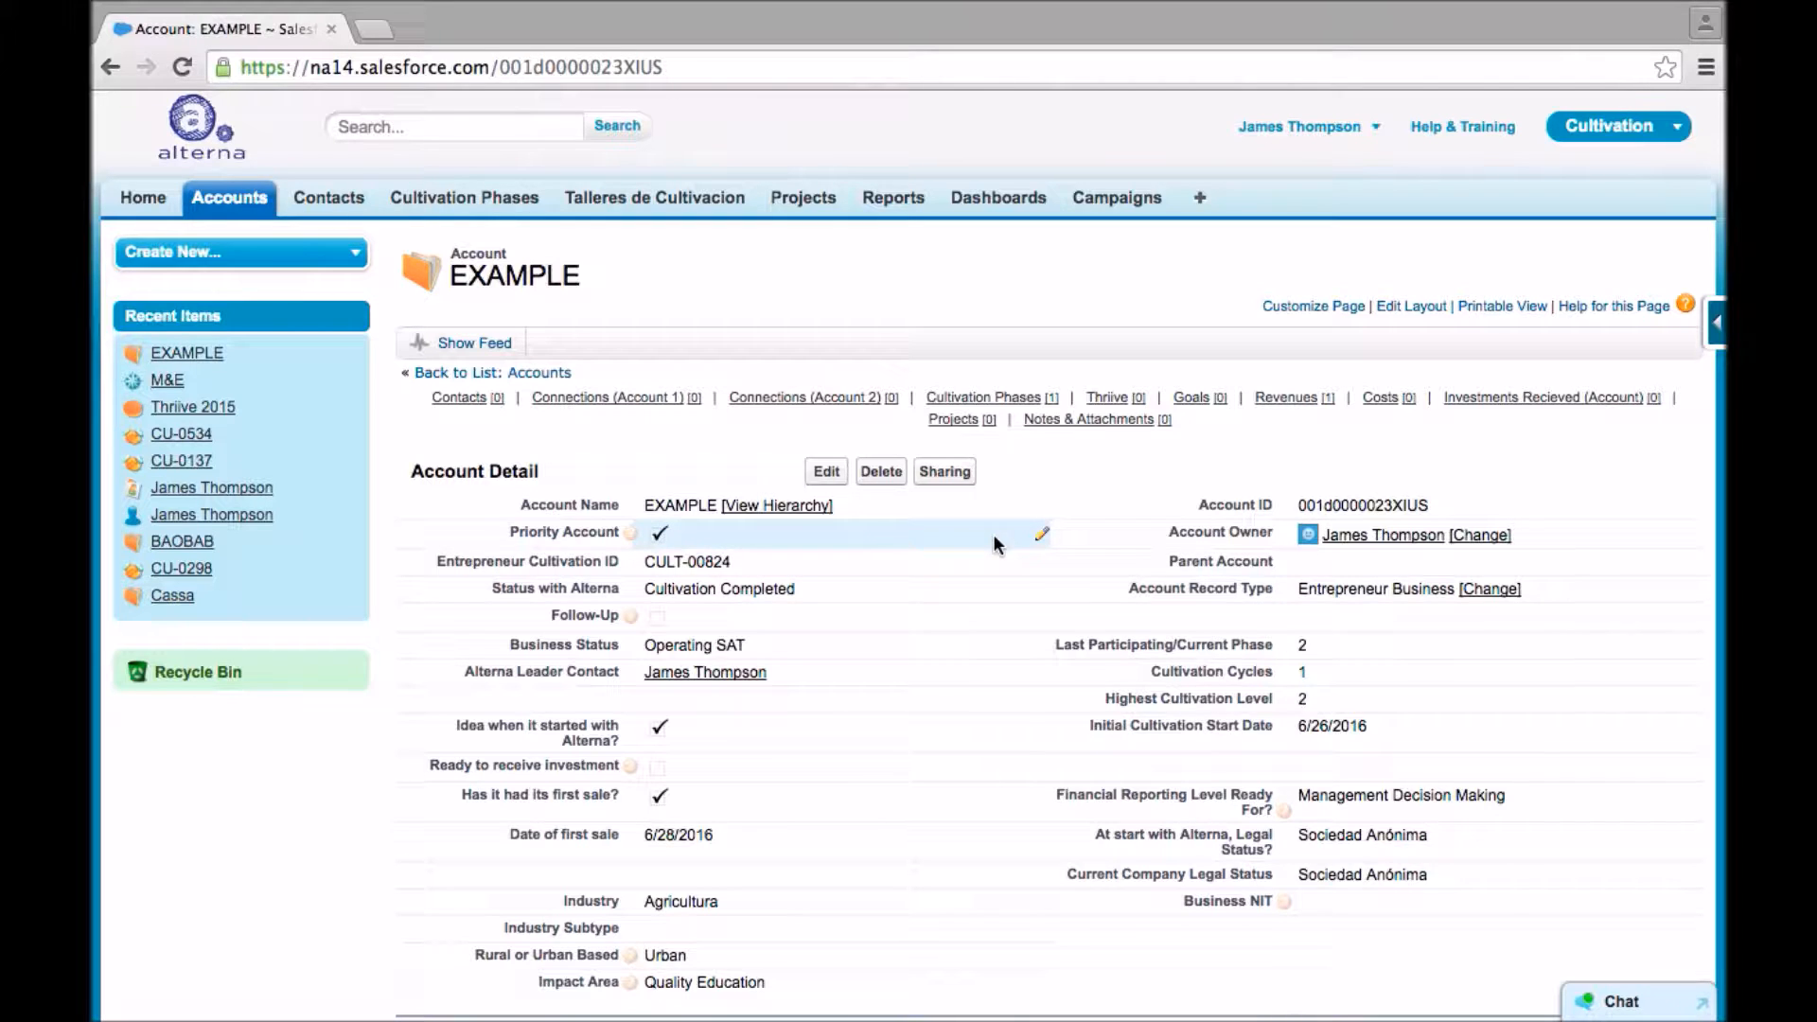
{"action": "scroll", "coordinate": [994, 545], "scroll_direction": "down", "scroll_amount": 2}
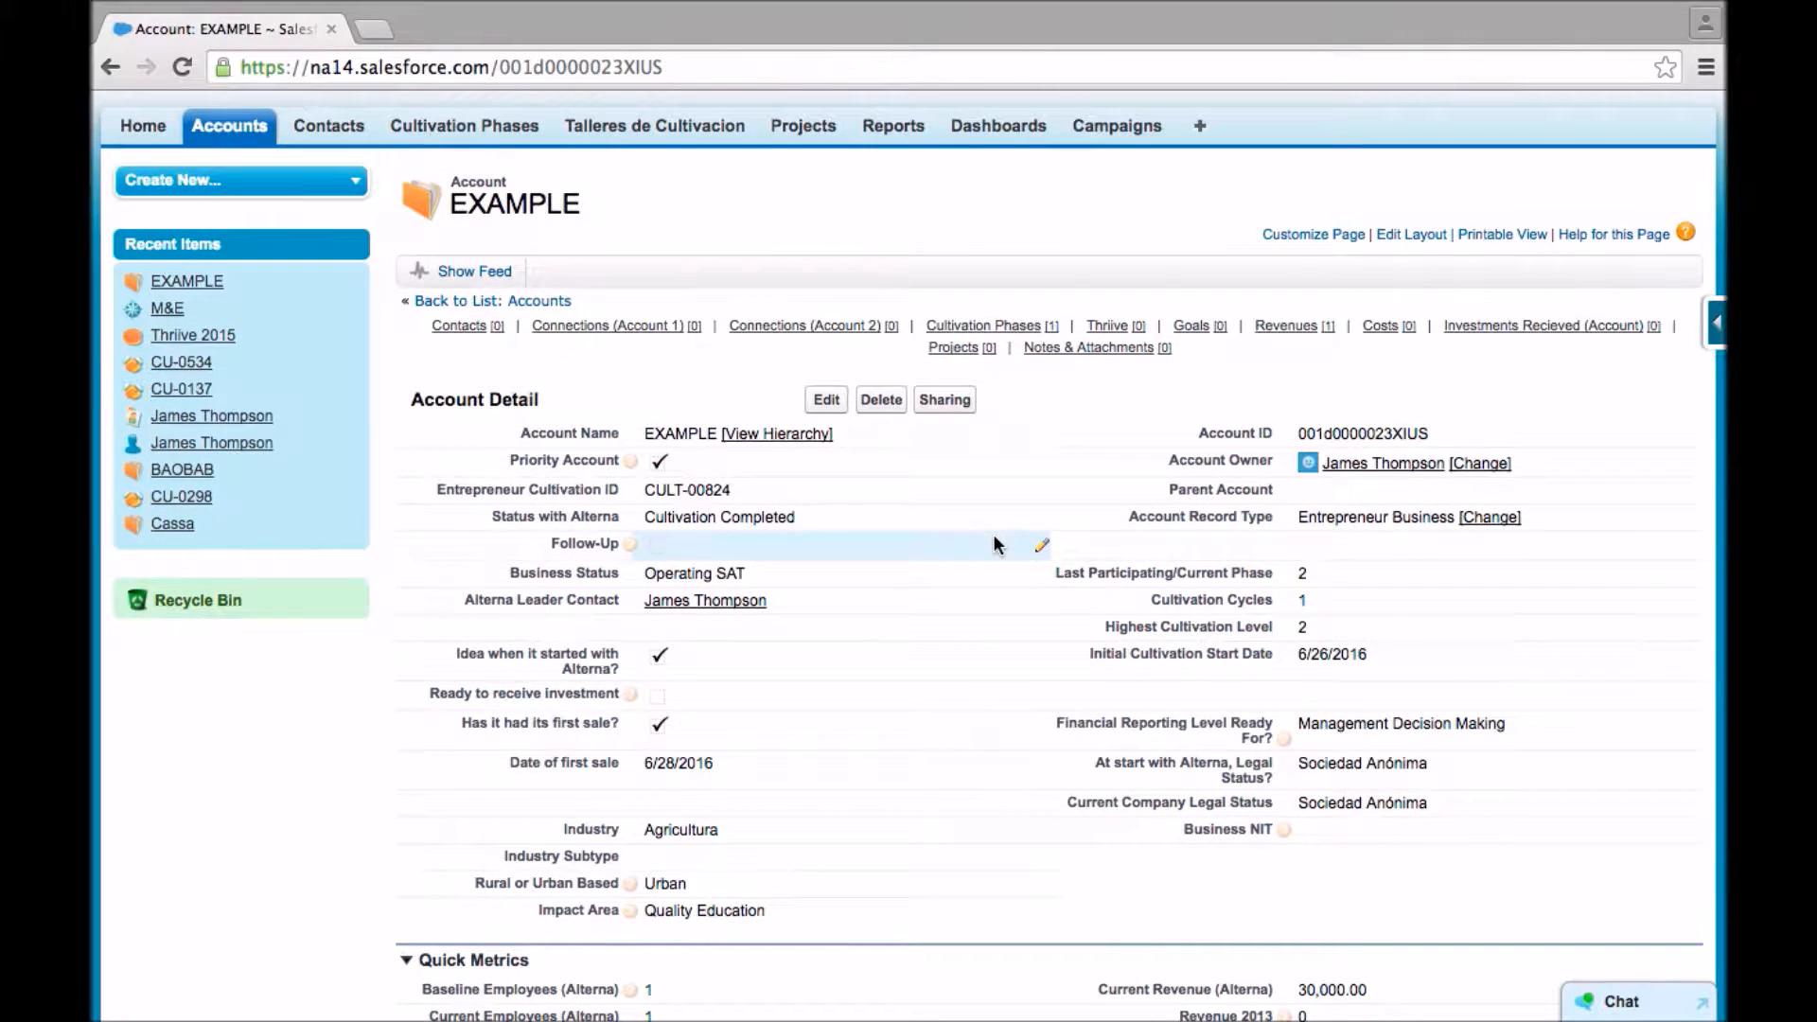
{"action": "scroll", "coordinate": [994, 544], "scroll_direction": "down", "scroll_amount": 1}
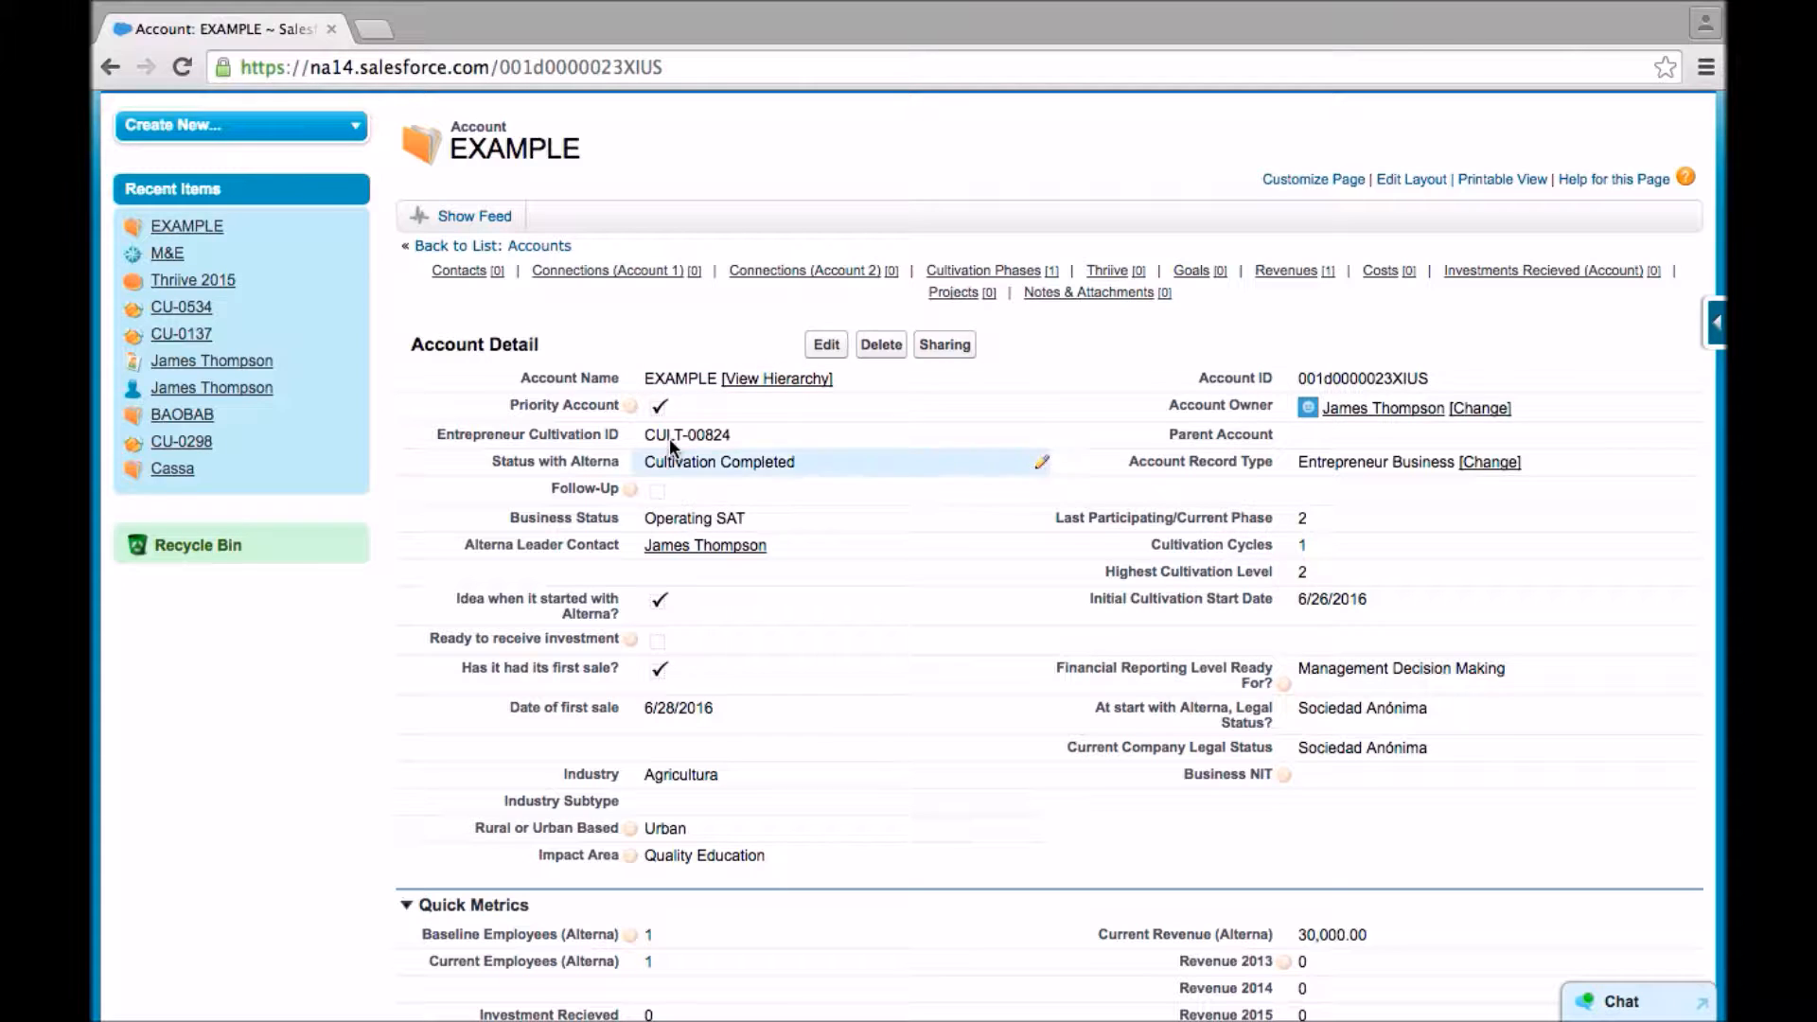
{"action": "mouse_move", "coordinate": [641, 405]}
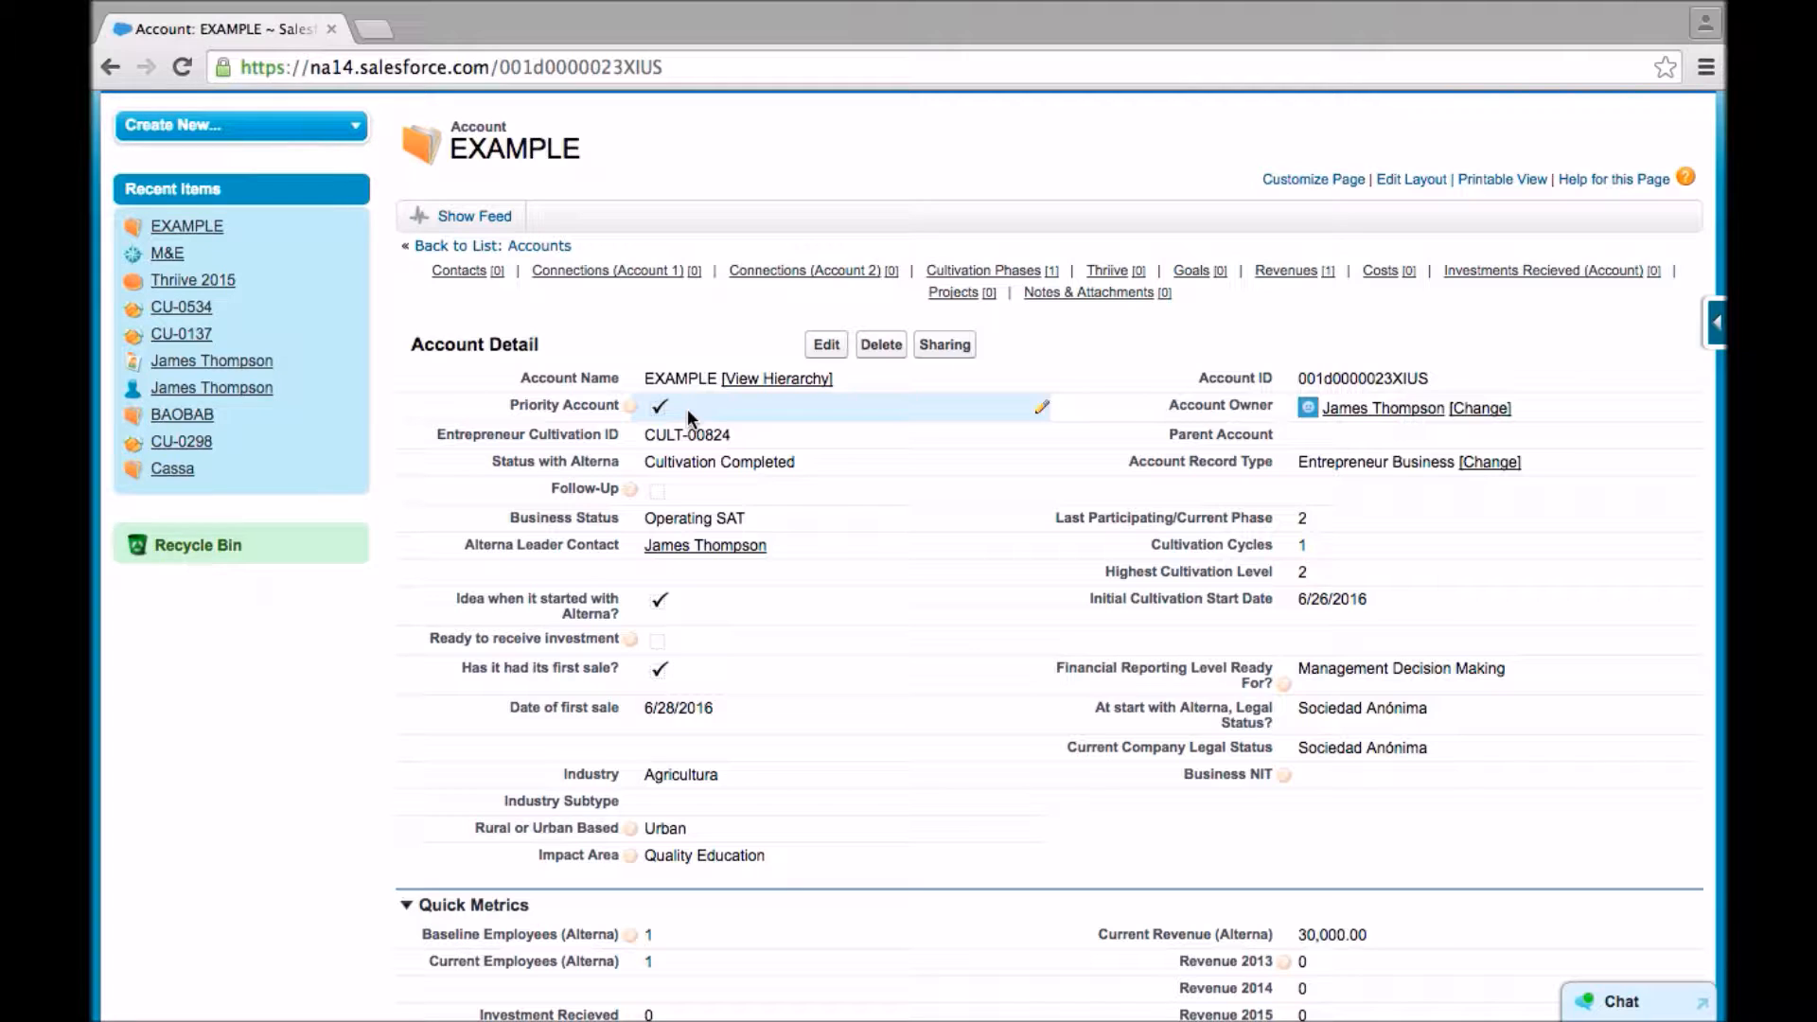
- View the available Status with Alterna options and leave the field set to Cultivation Completed
{"action": "double_click", "coordinate": [685, 463]}
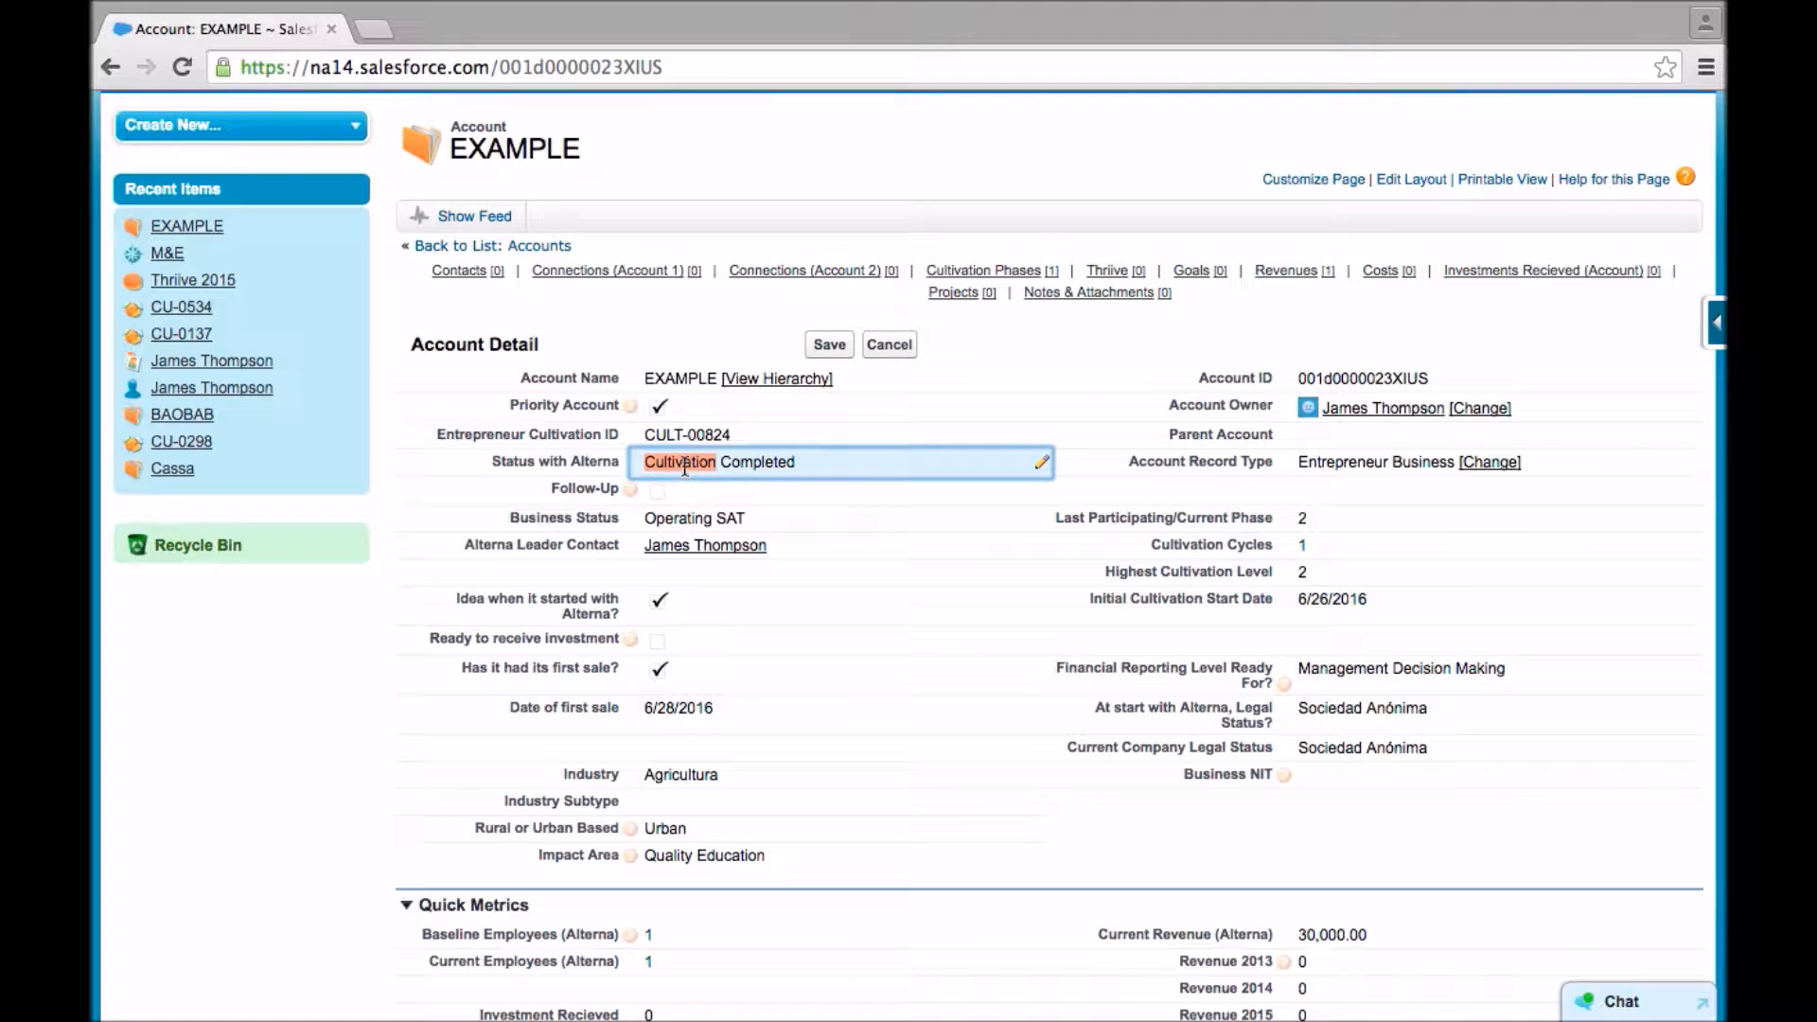
{"action": "left_click", "coordinate": [684, 464]}
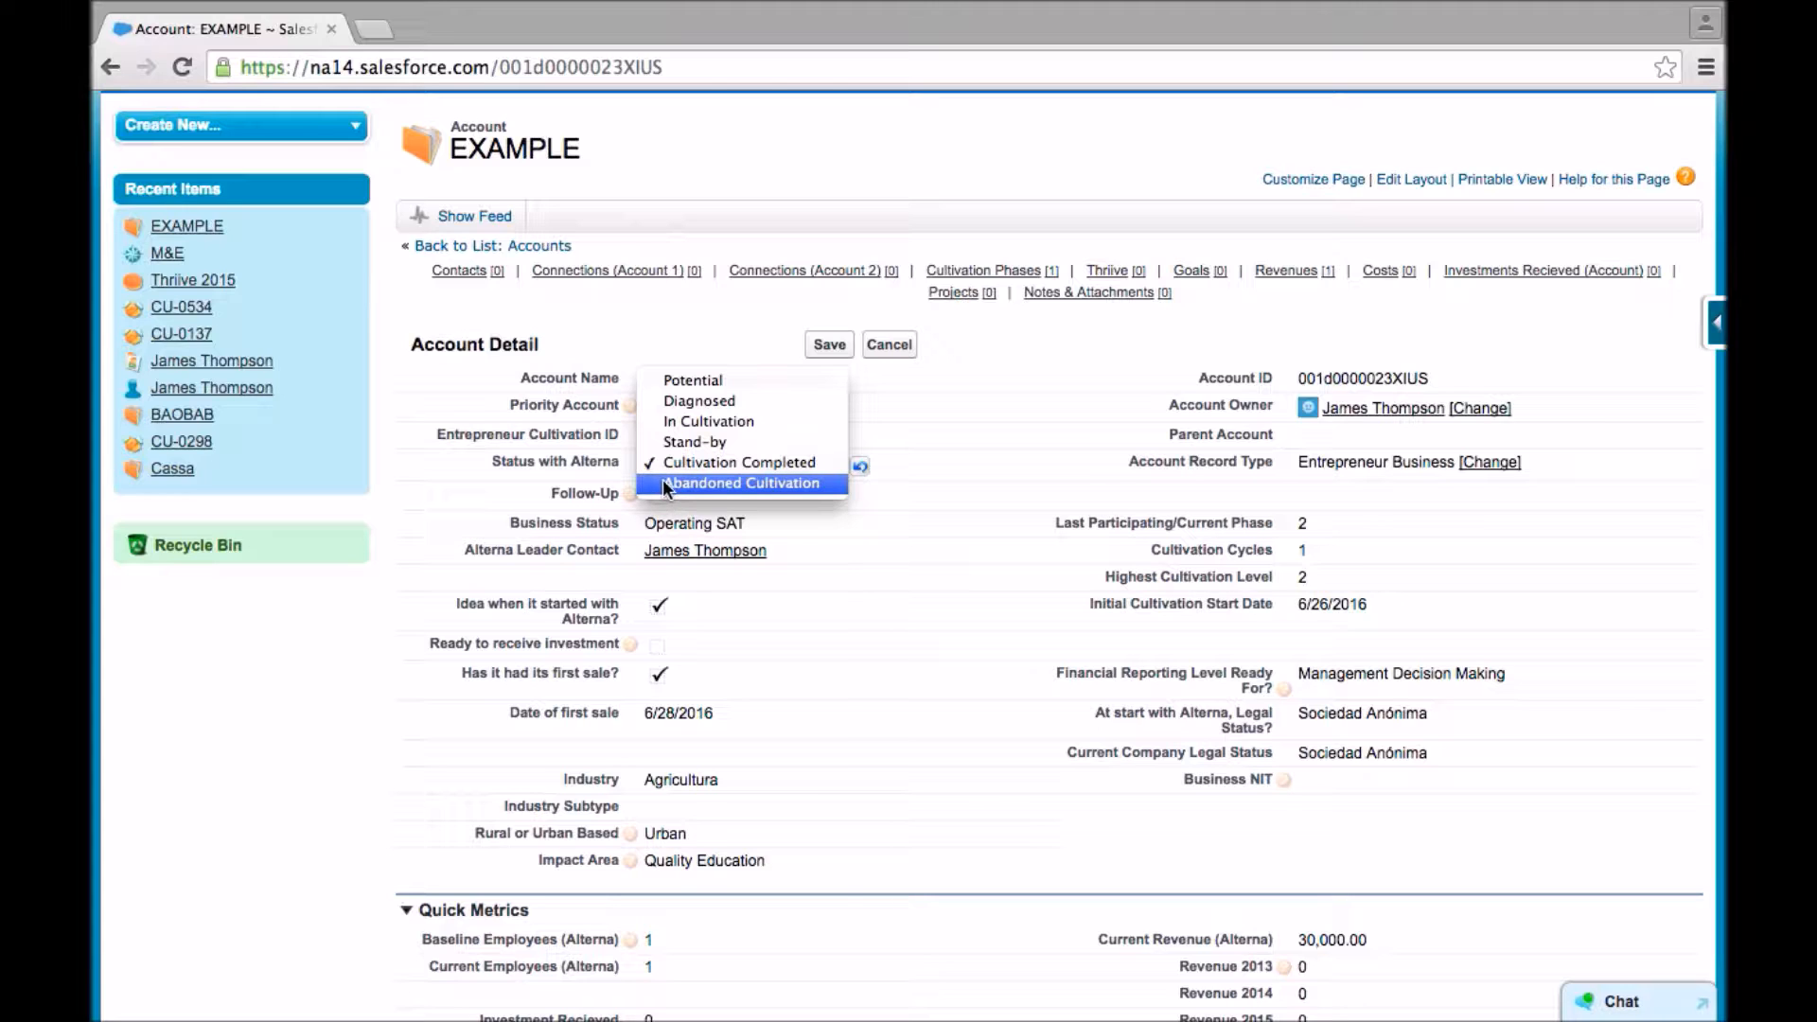
{"action": "left_click", "coordinate": [566, 403]}
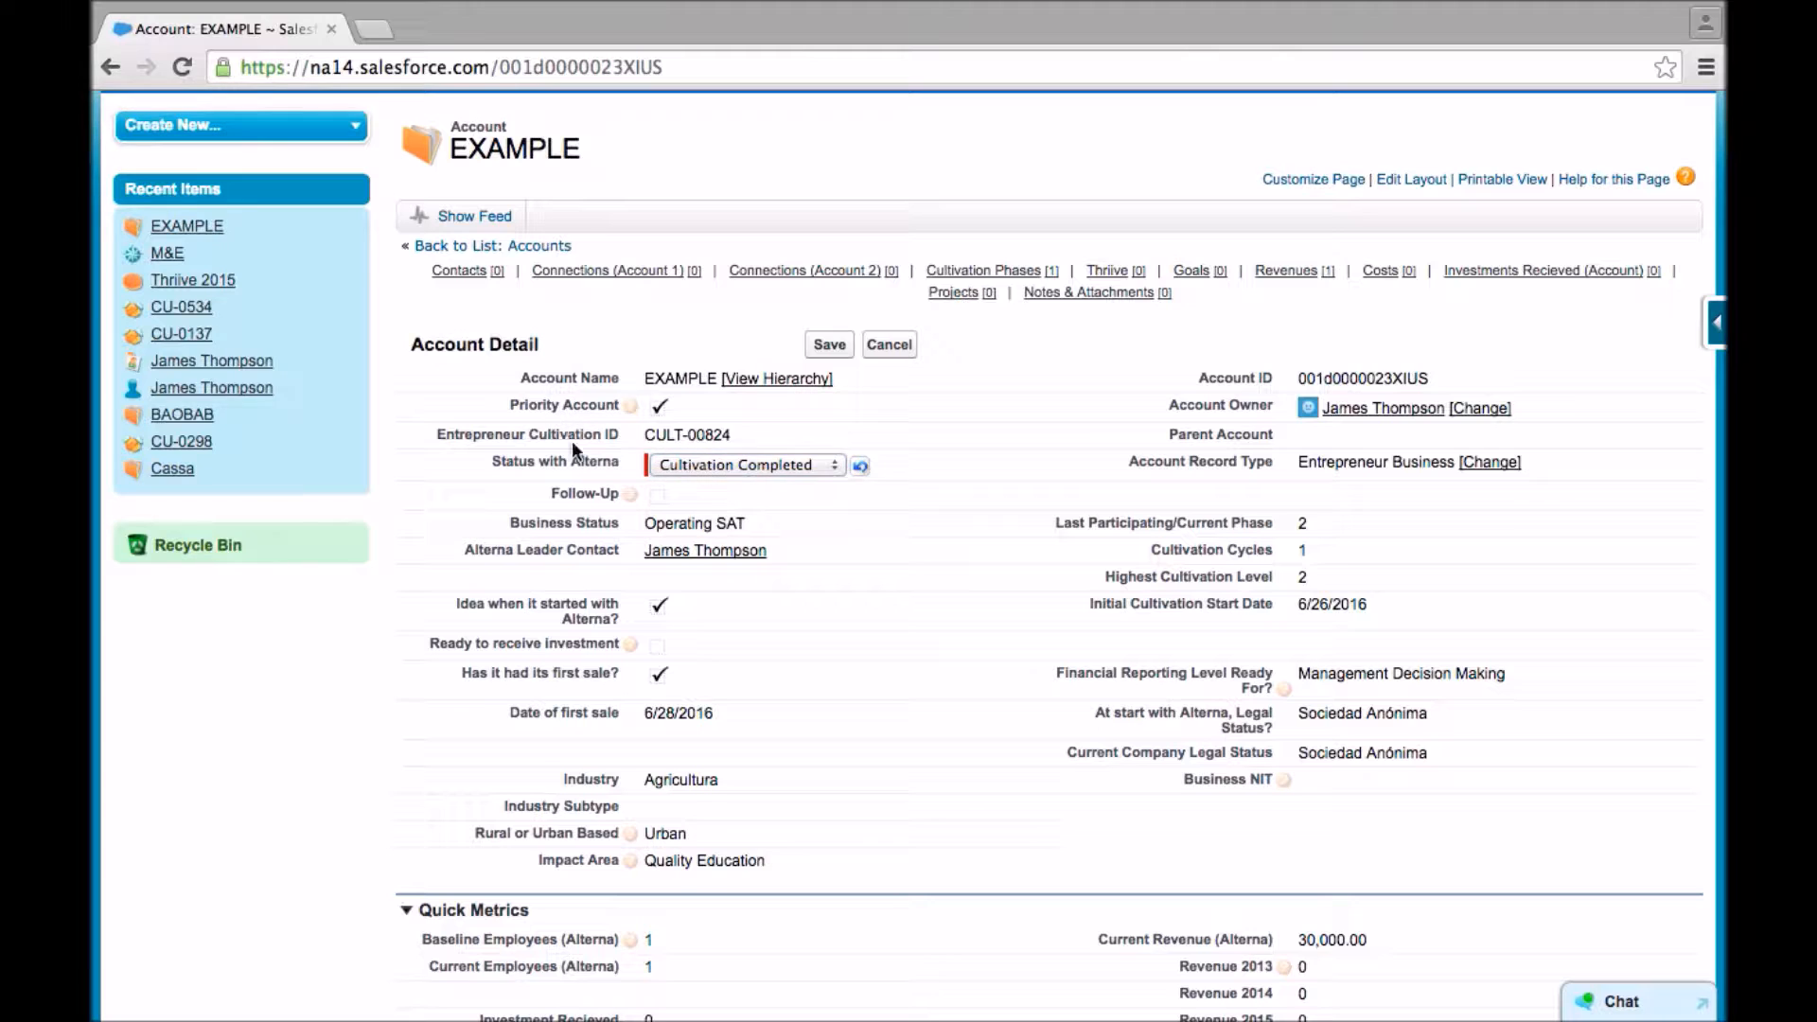
{"action": "left_click", "coordinate": [572, 440]}
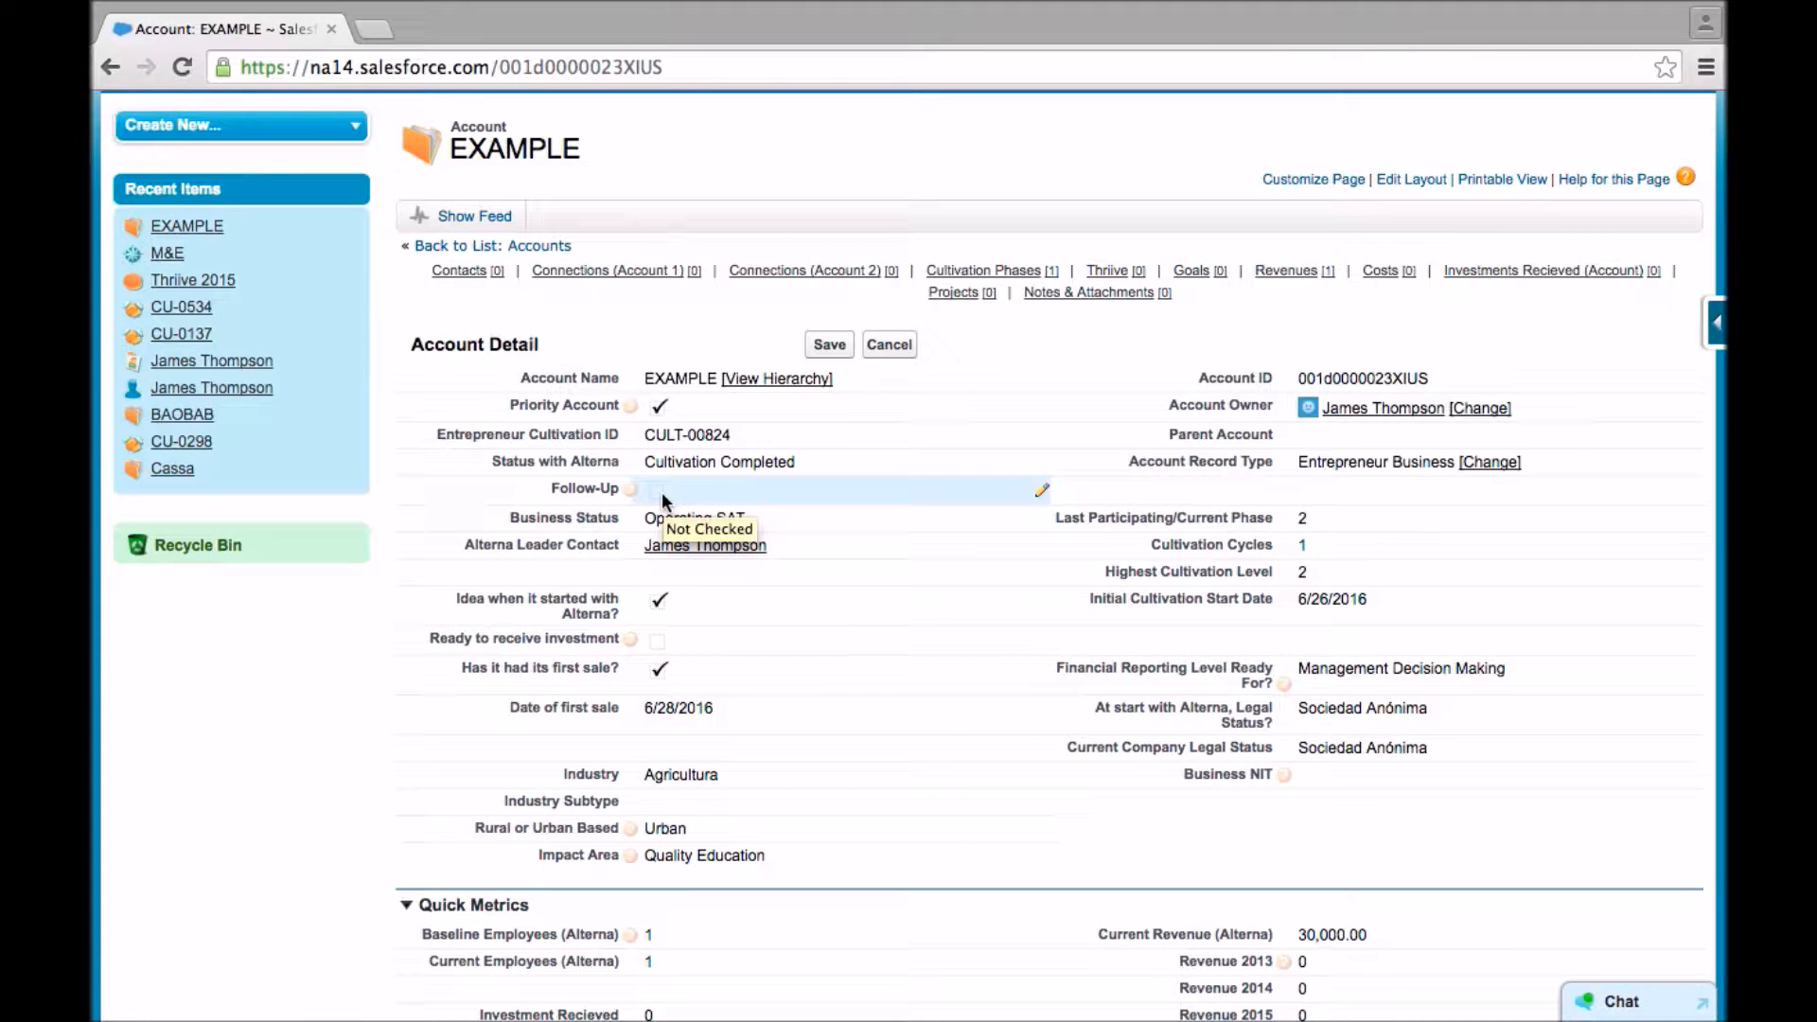
- Enable the Follow-Up checkbox in the account detail
{"action": "double_click", "coordinate": [661, 492]}
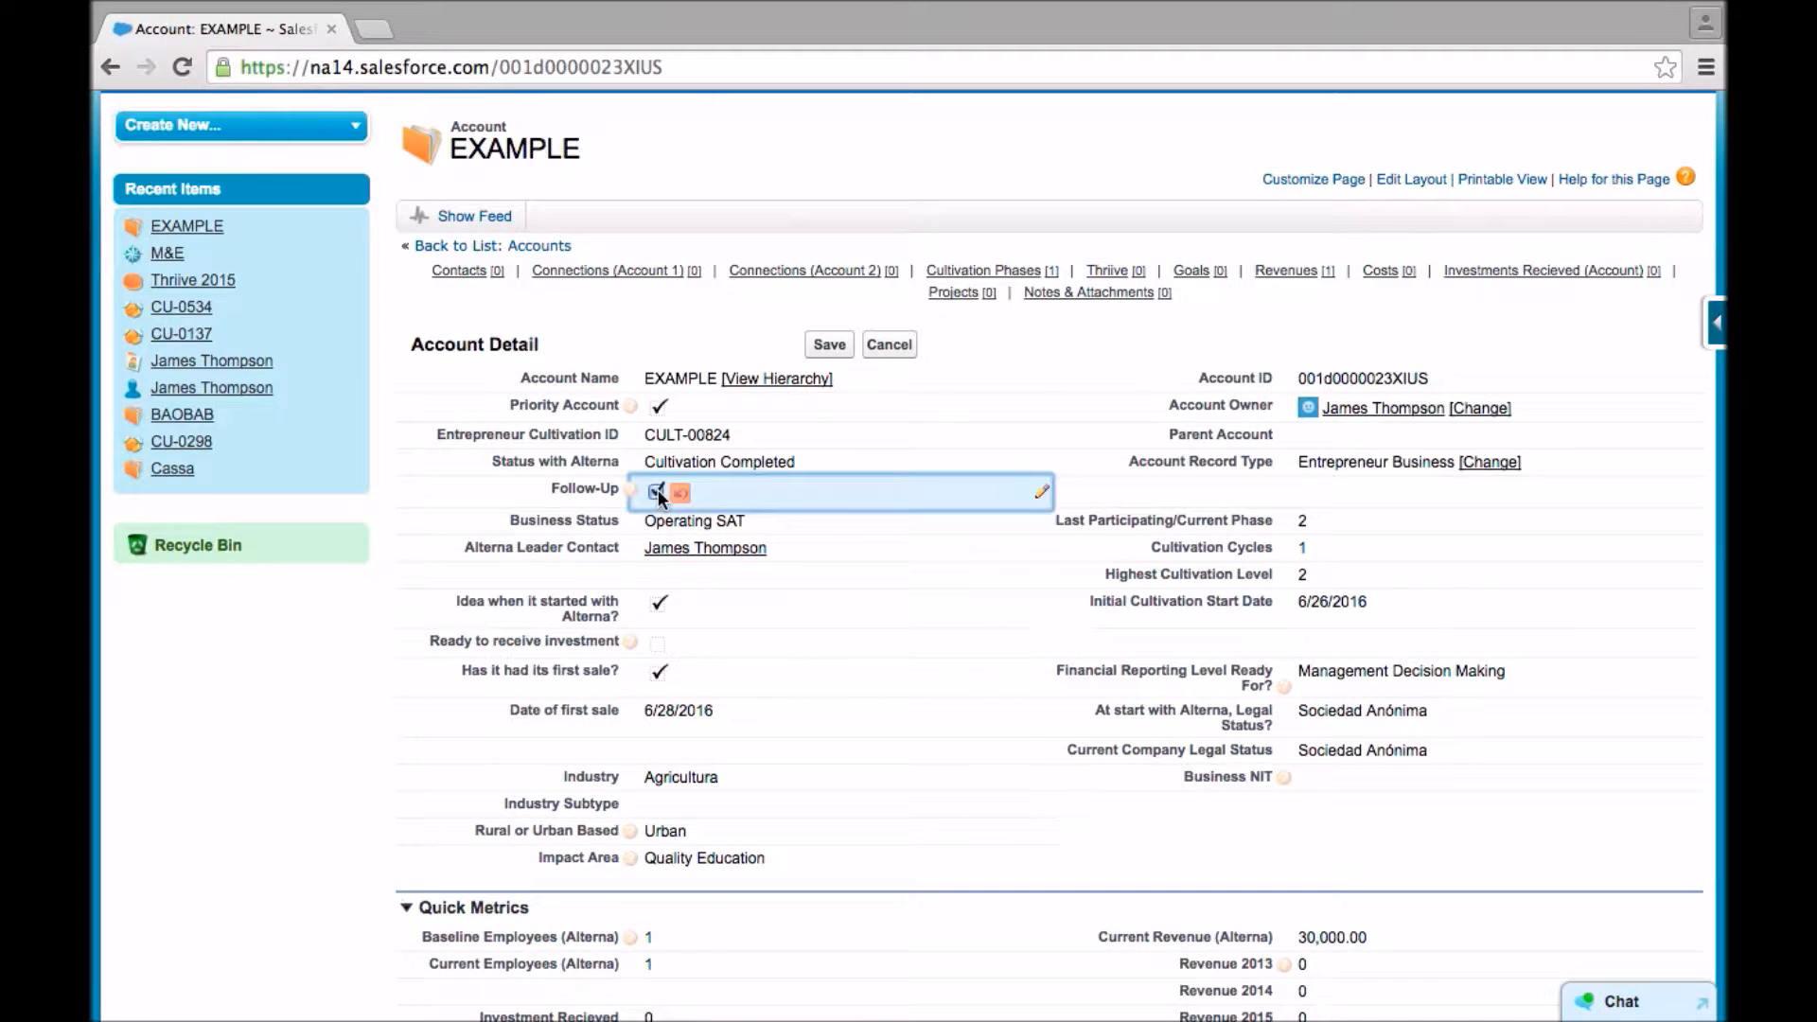
{"action": "left_click", "coordinate": [500, 439]}
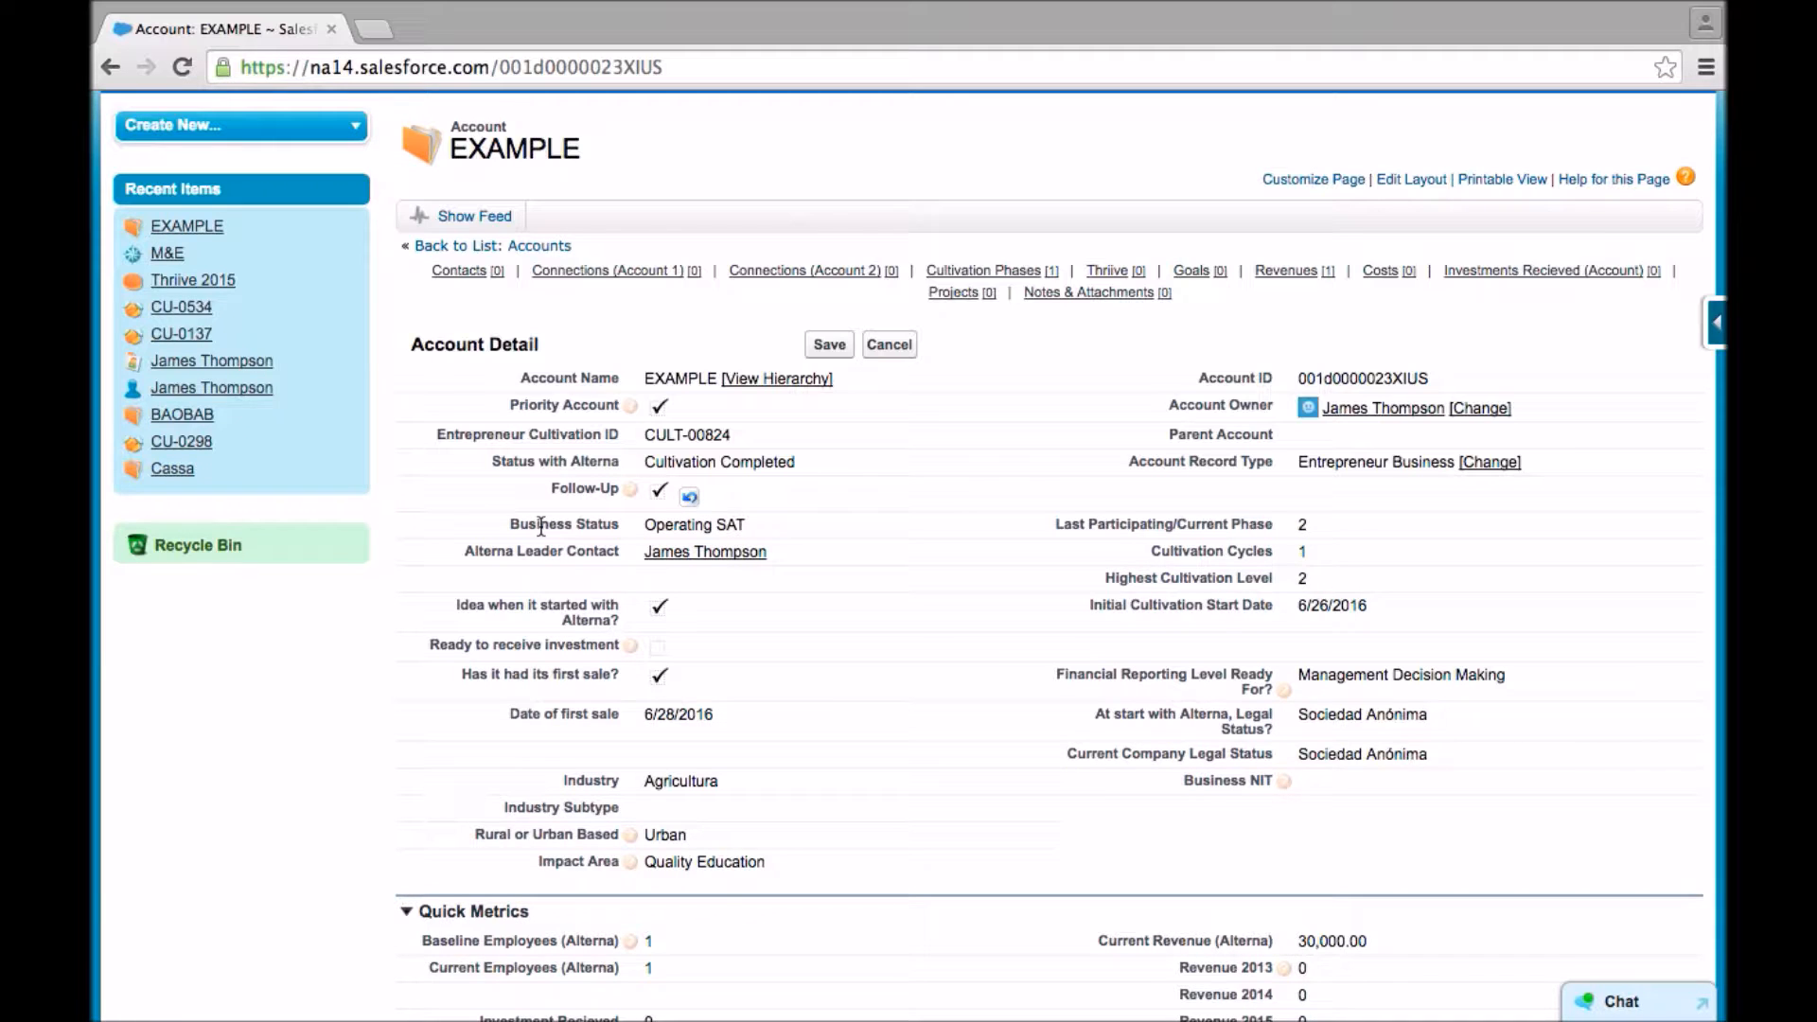
- View the available Business Status options and leave the field set to Operating SAT
{"action": "double_click", "coordinate": [702, 514]}
{"action": "left_click", "coordinate": [701, 518]}
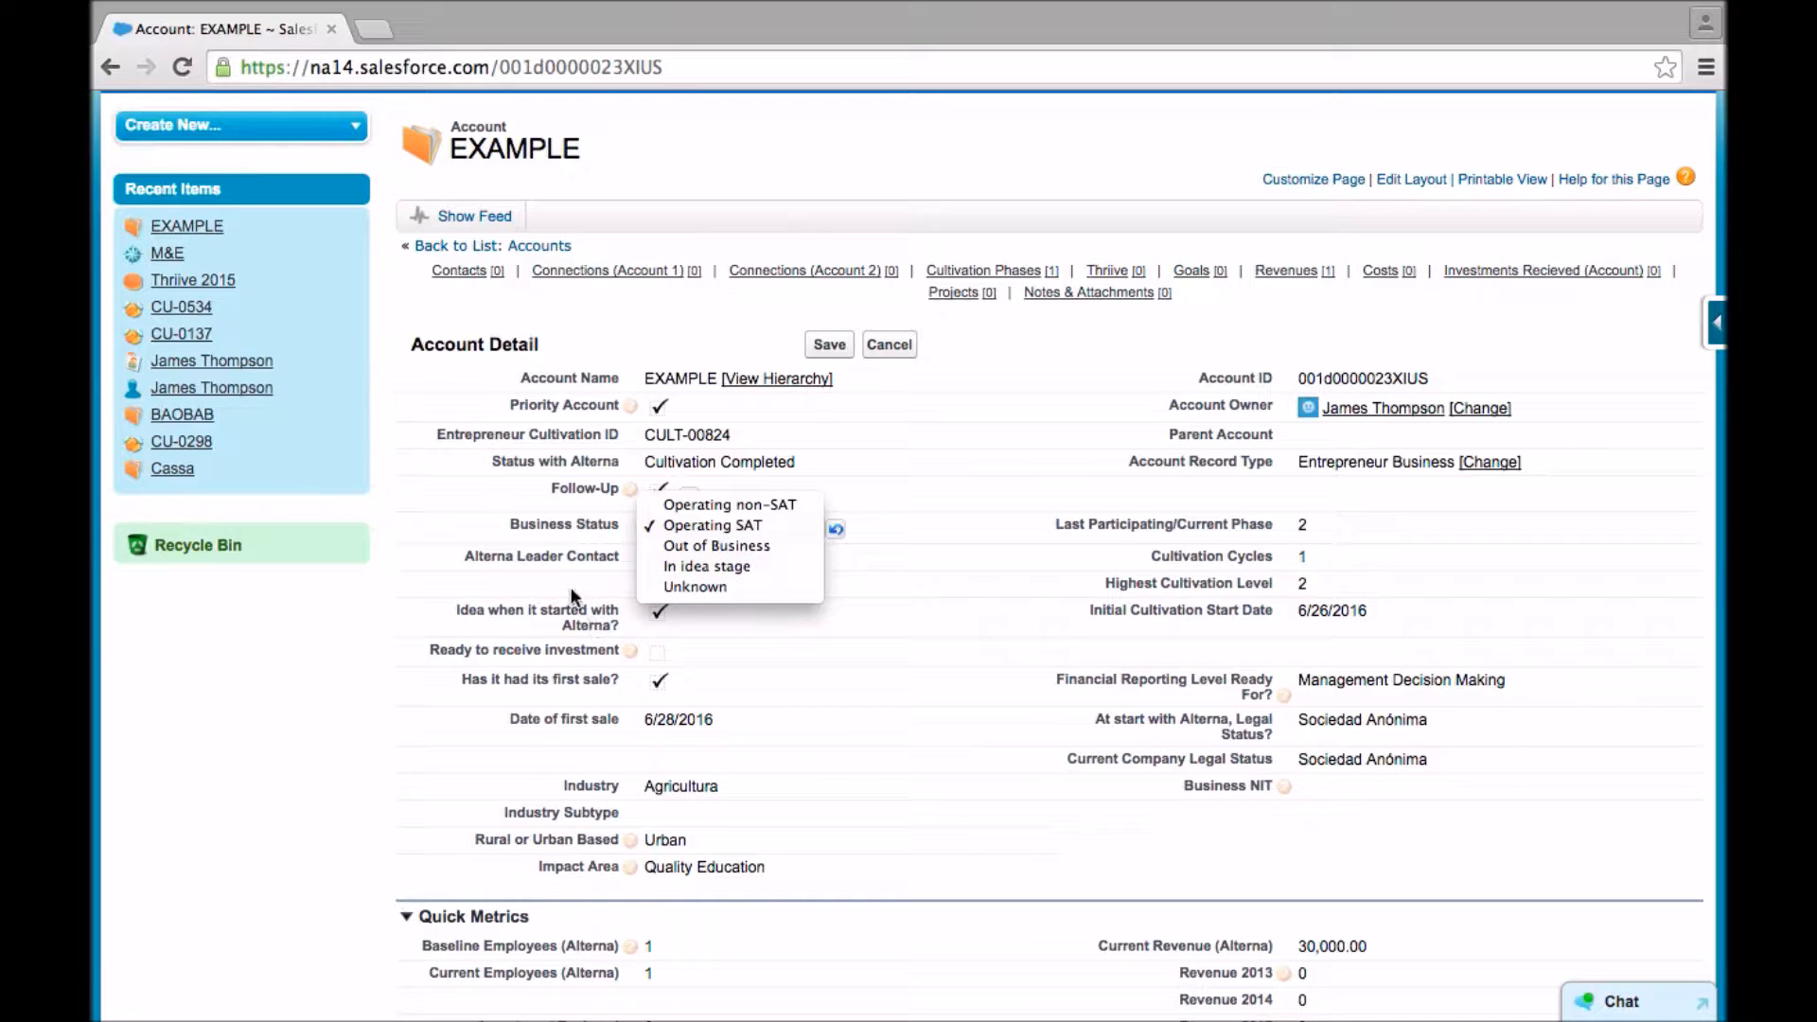
{"action": "left_click", "coordinate": [521, 558]}
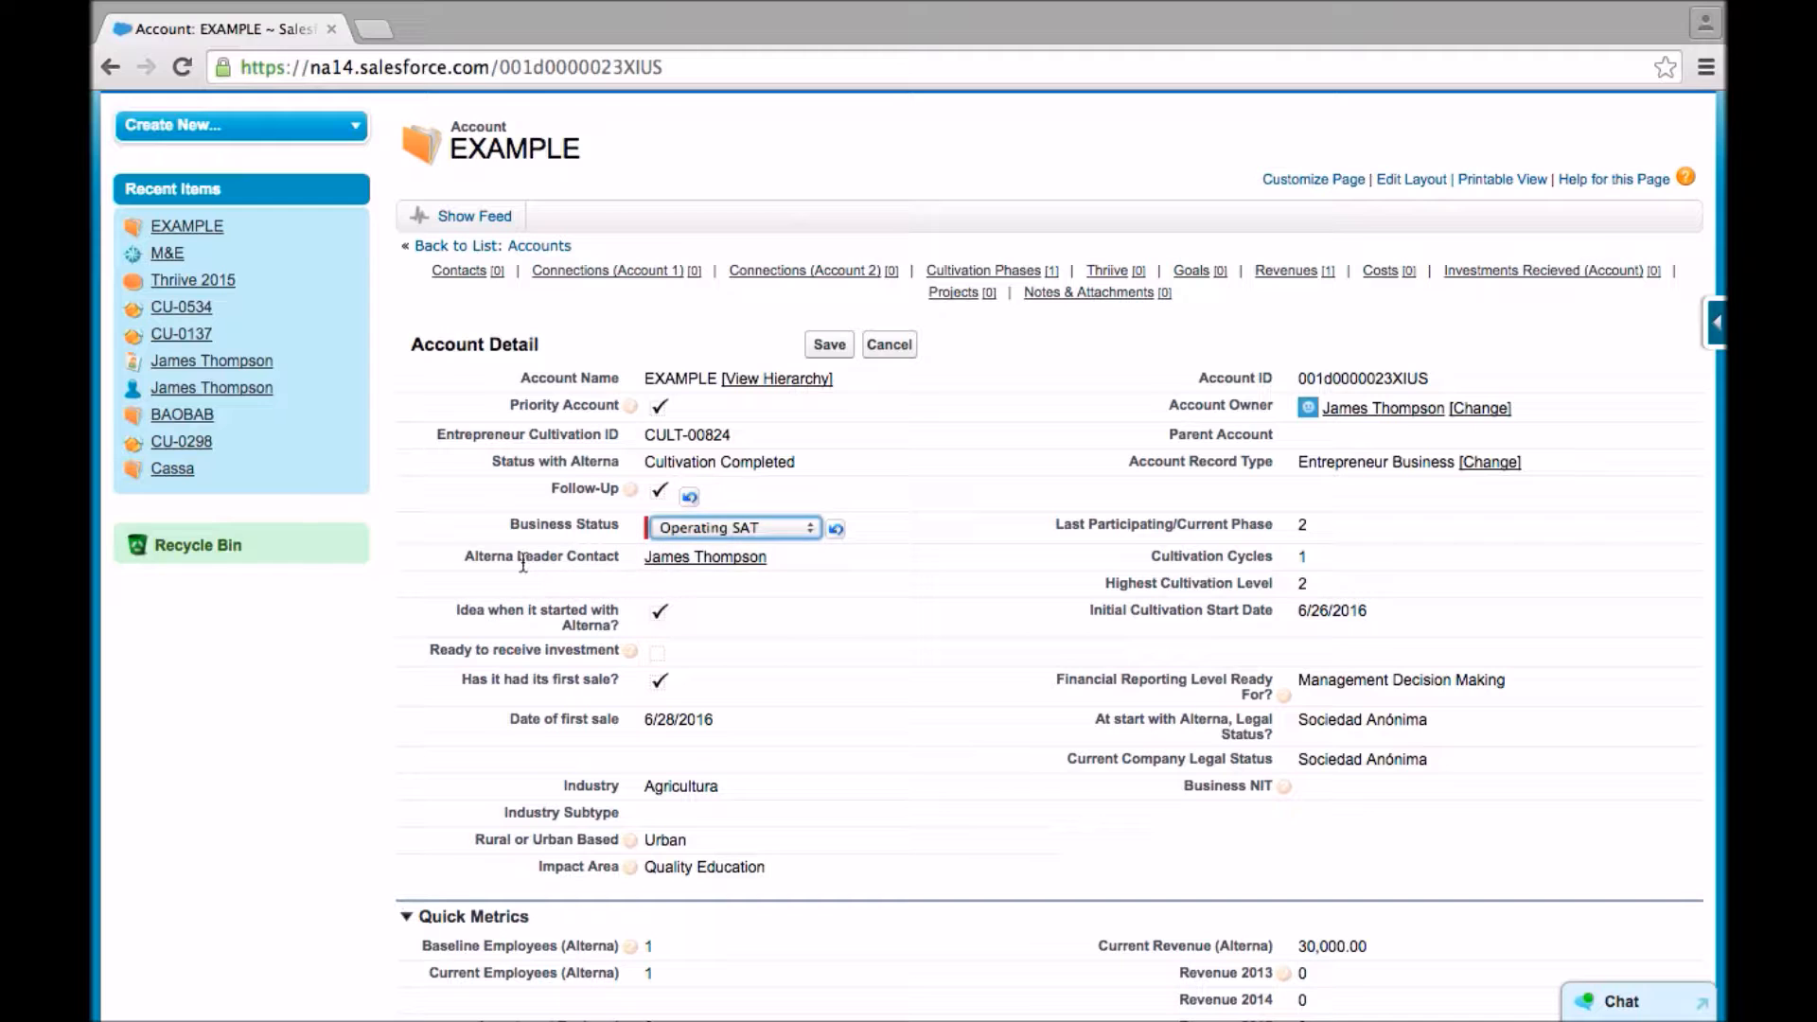
{"action": "left_click", "coordinate": [553, 587]}
- Examine the account's cultivation details, including the starting idea checkbox and the Highest Cultivation Level field
{"action": "scroll", "coordinate": [554, 586], "scroll_direction": "down", "scroll_amount": 3}
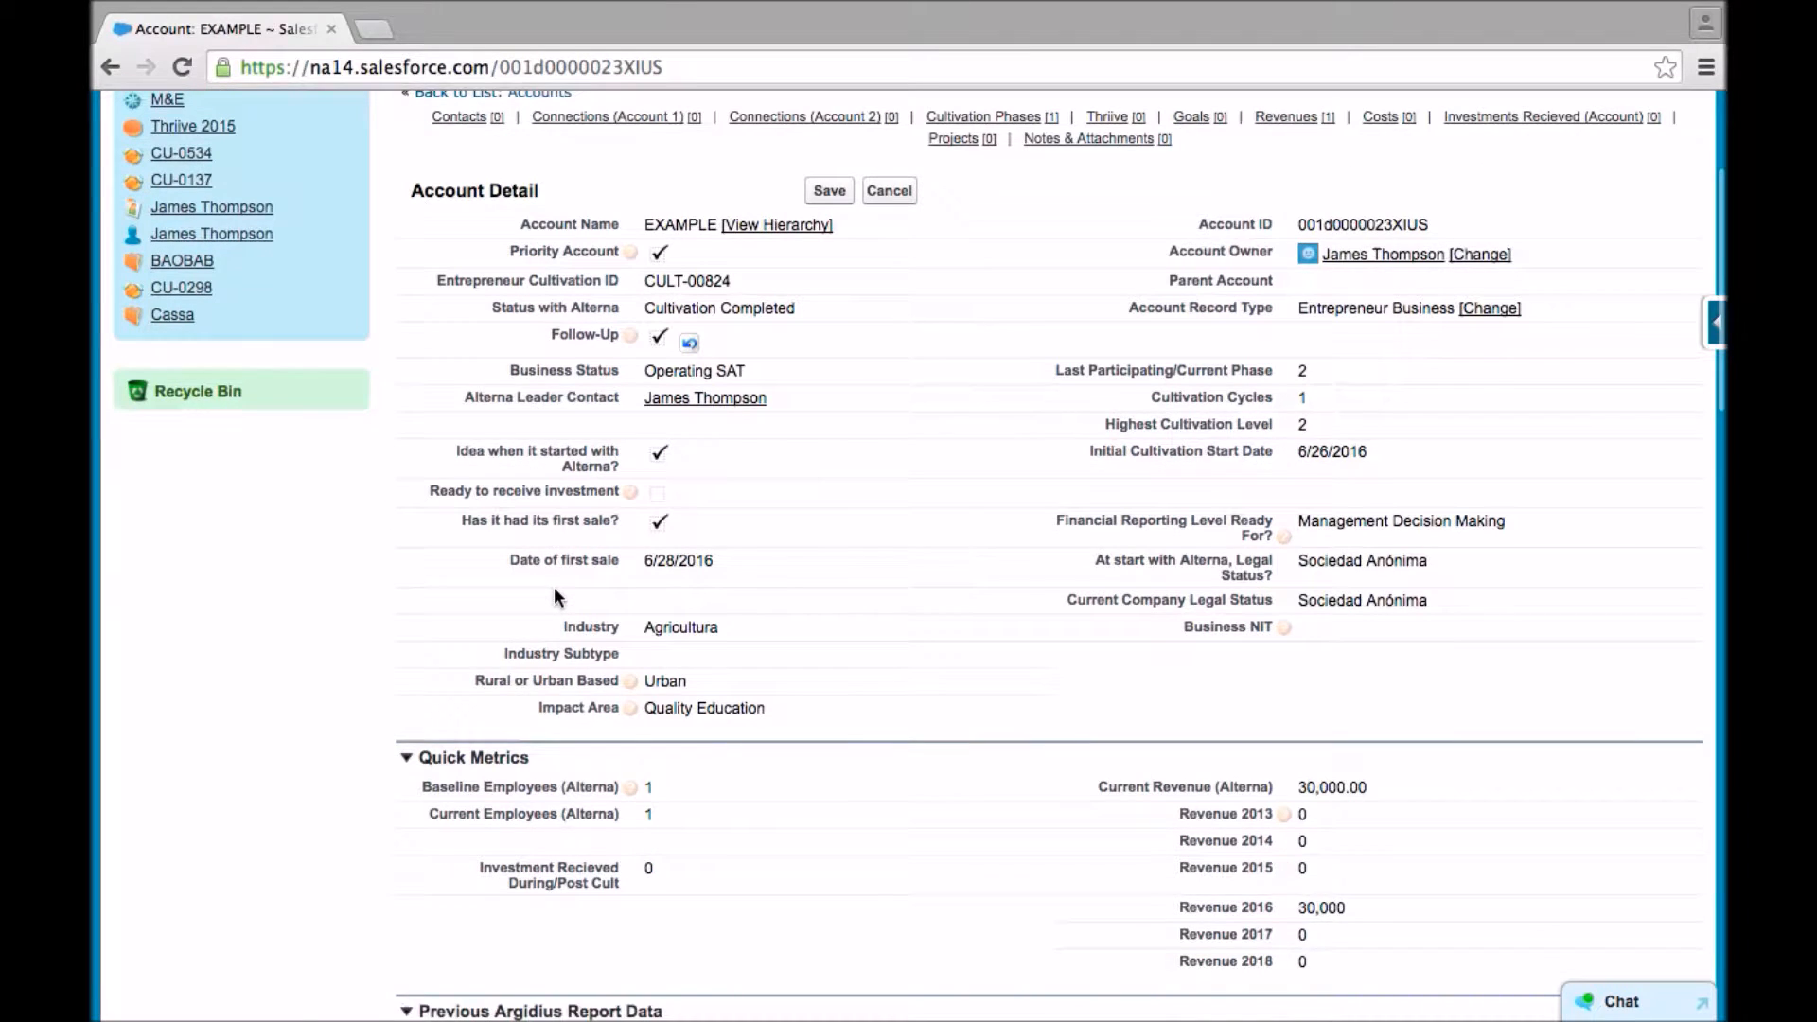
{"action": "left_click", "coordinate": [672, 463]}
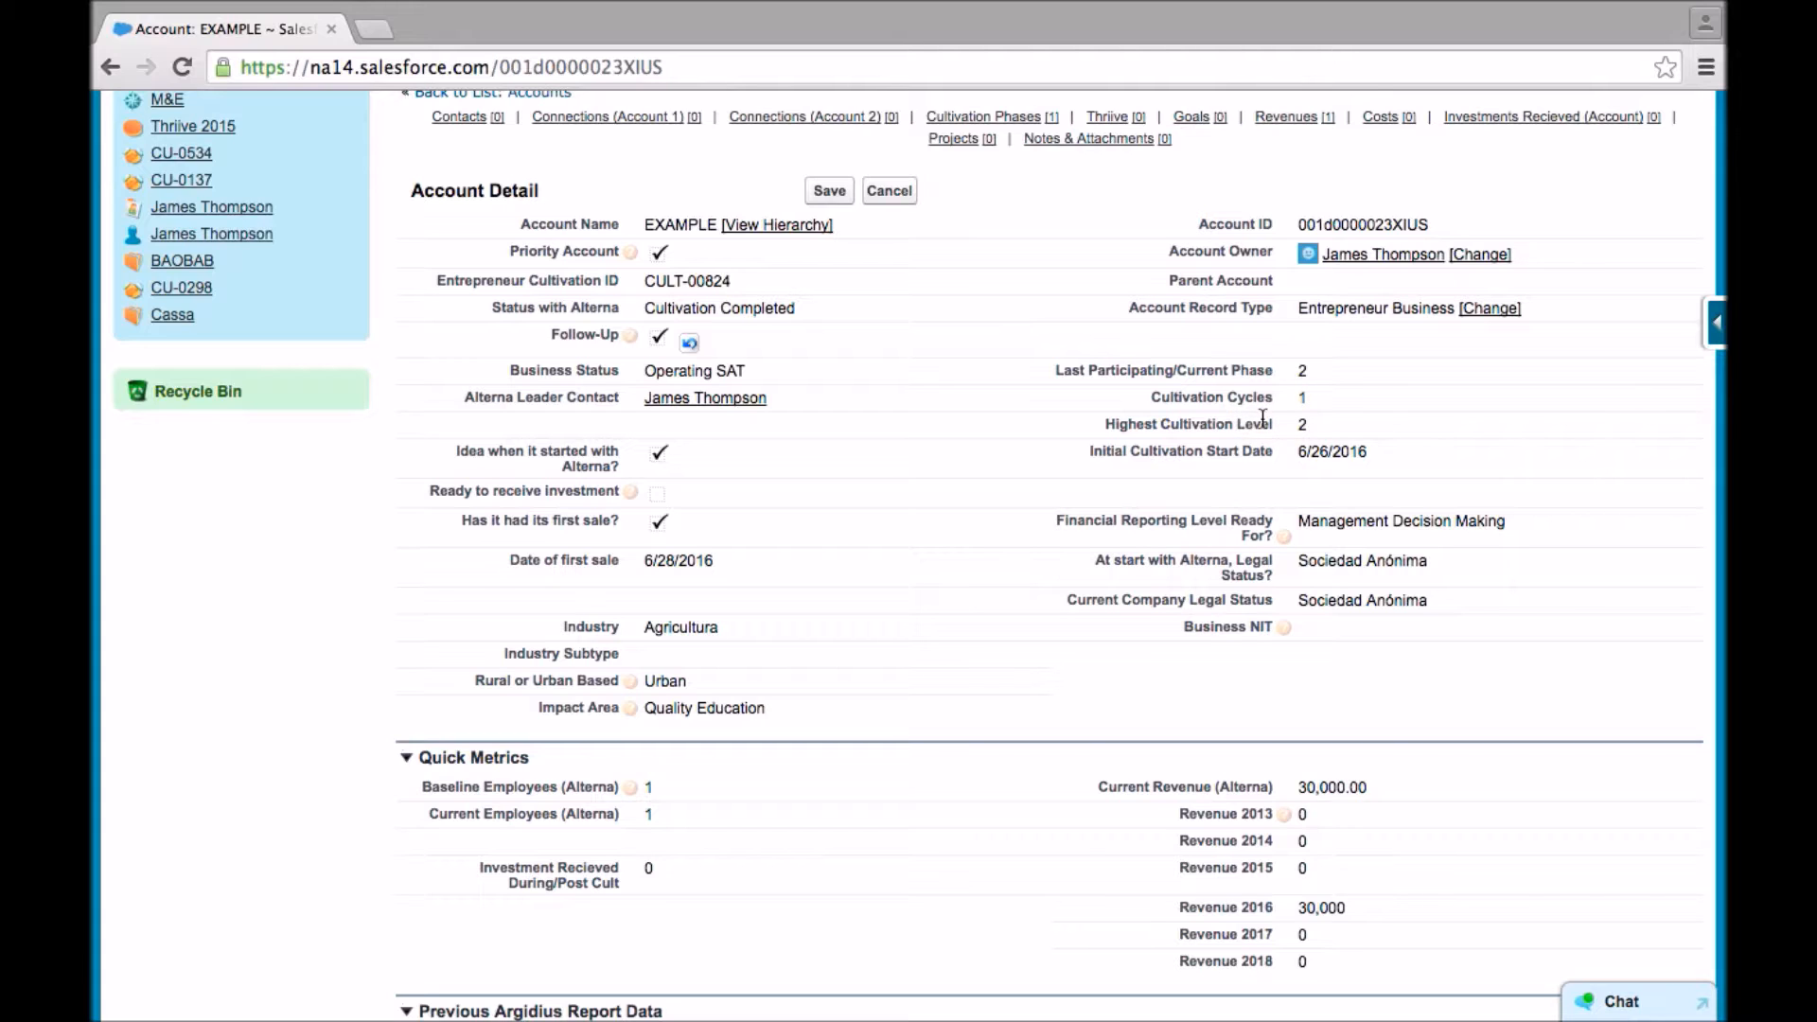
{"action": "left_click_drag", "start_coordinate": [1297, 430], "coordinate": [1314, 428]}
{"action": "left_click", "coordinate": [1233, 429]}
- View the Financial Reporting Level Ready For options and leave the field set to Management Decision Making
{"action": "scroll", "coordinate": [1325, 502], "scroll_direction": "down", "scroll_amount": 2}
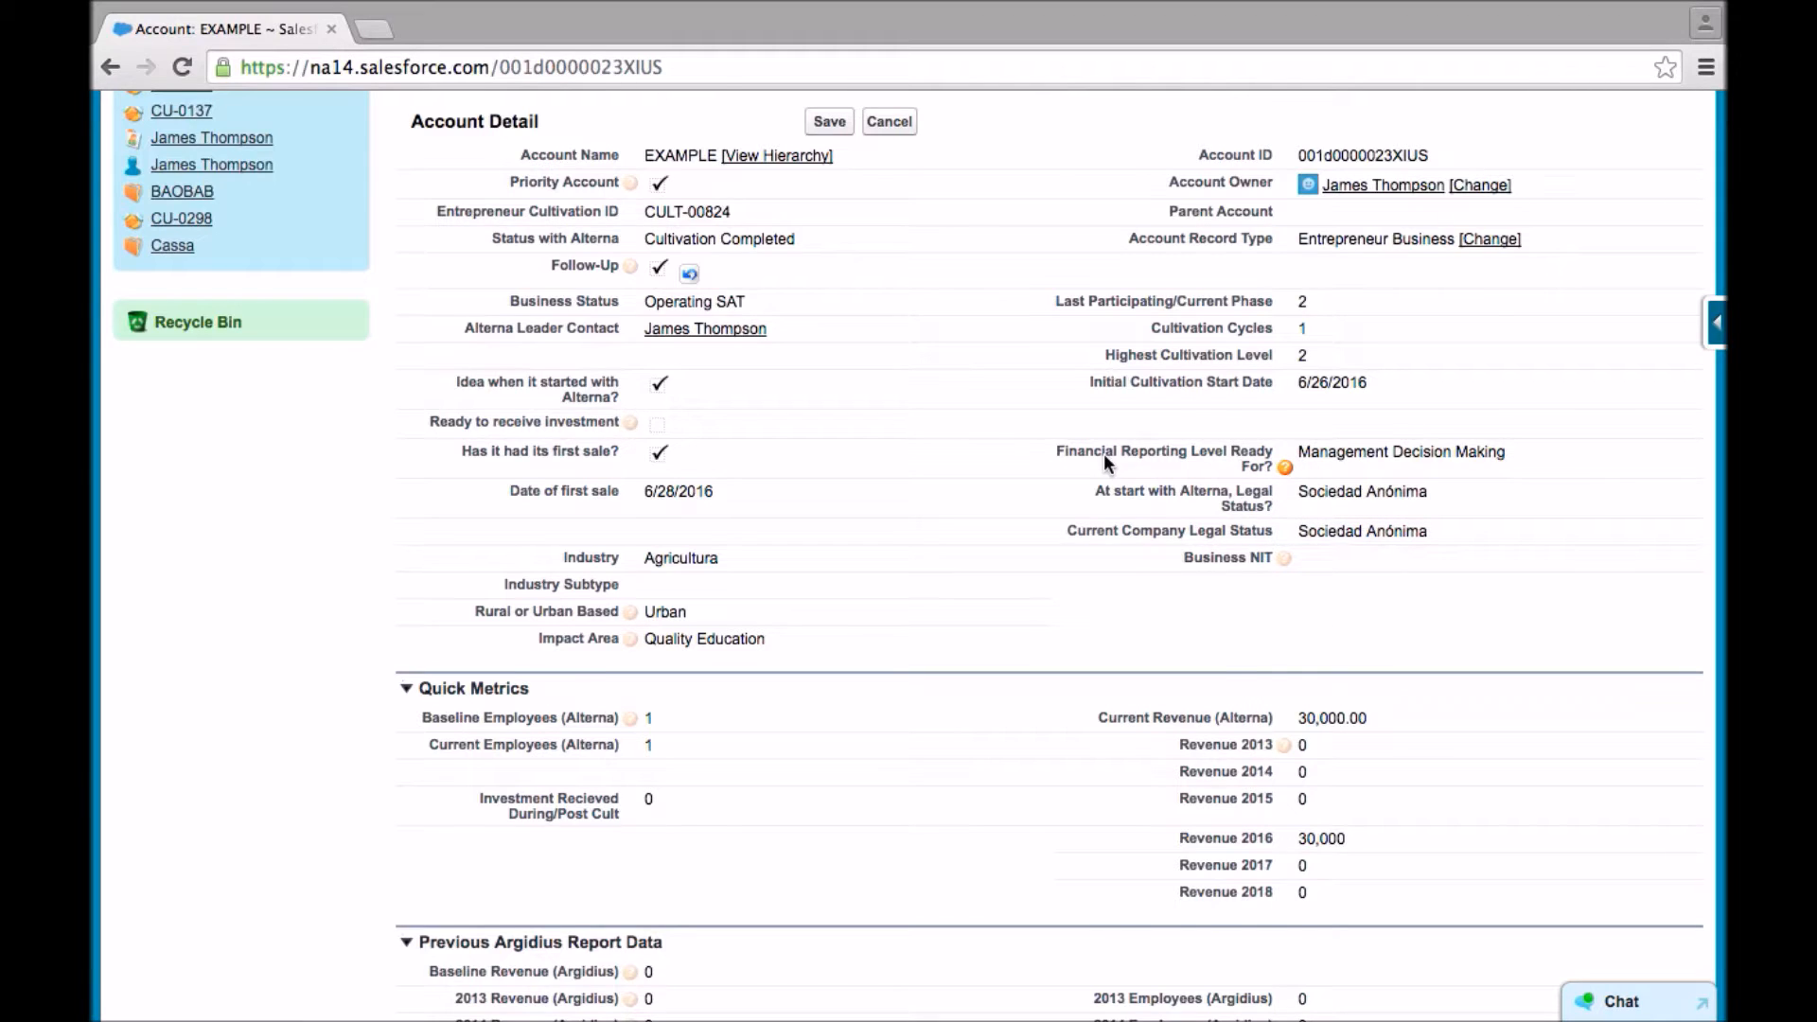
{"action": "scroll", "coordinate": [1103, 453], "scroll_direction": "down", "scroll_amount": 3}
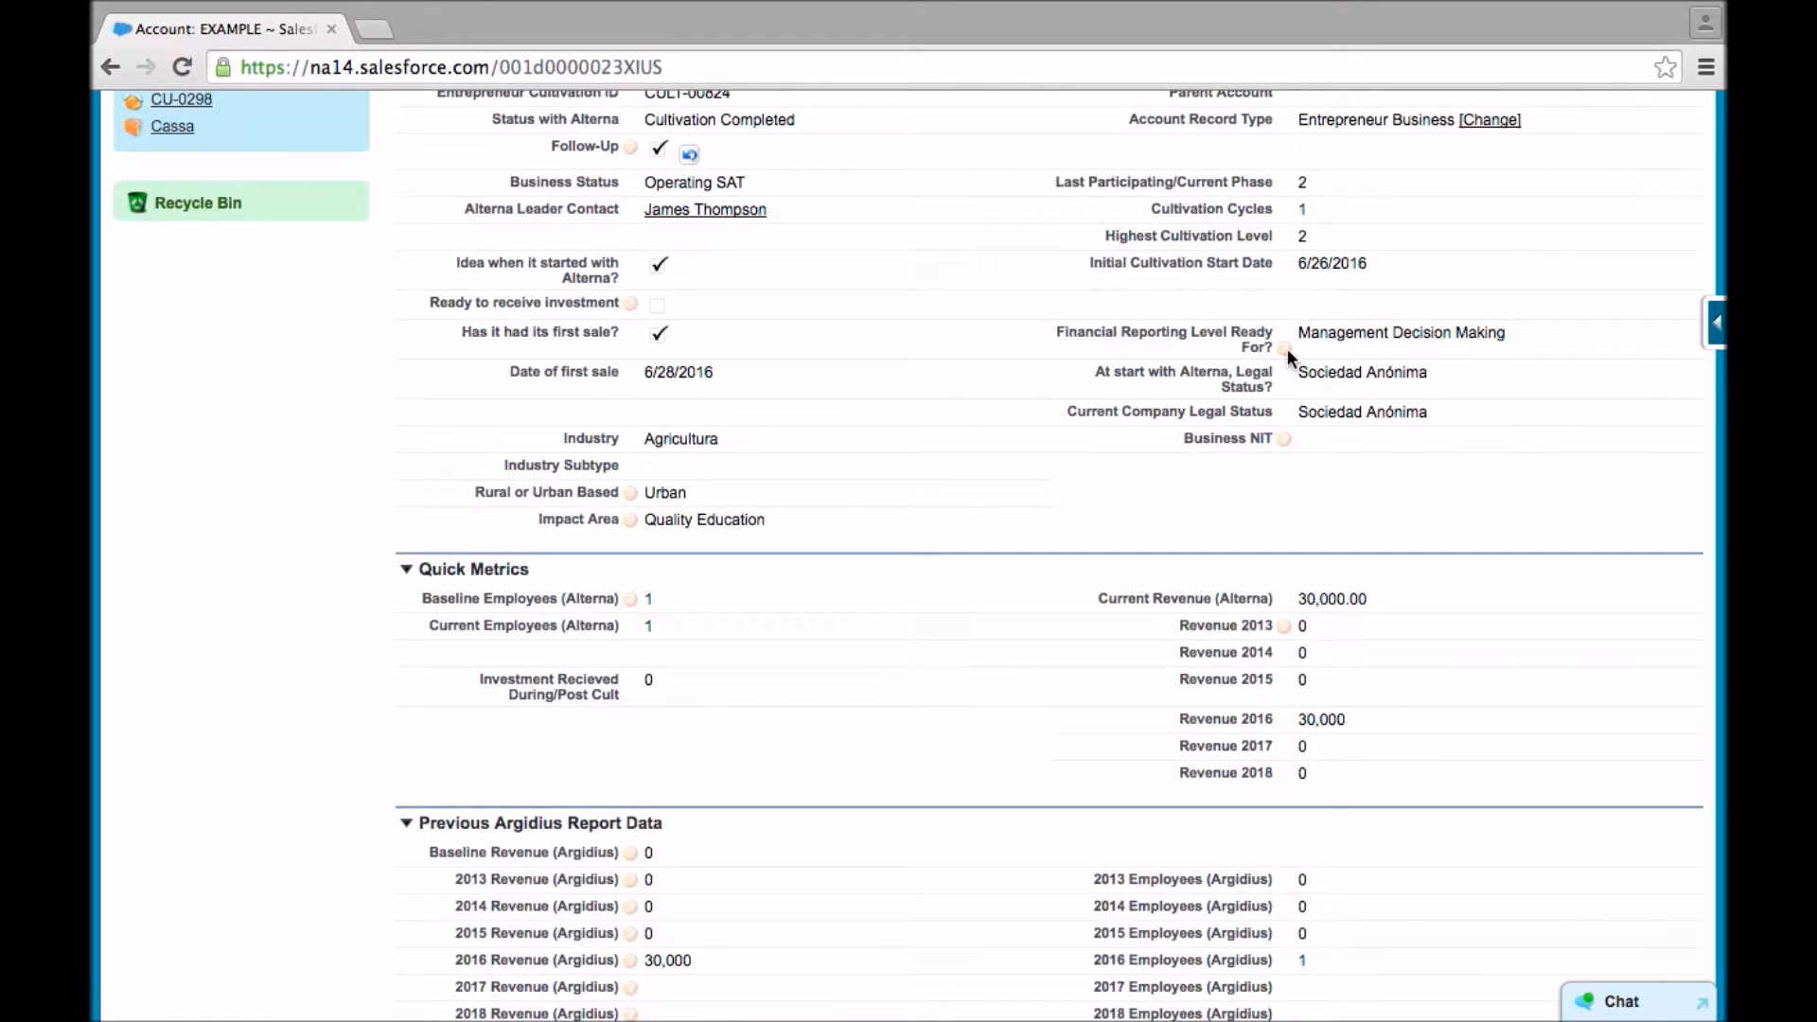
{"action": "double_click", "coordinate": [1349, 325]}
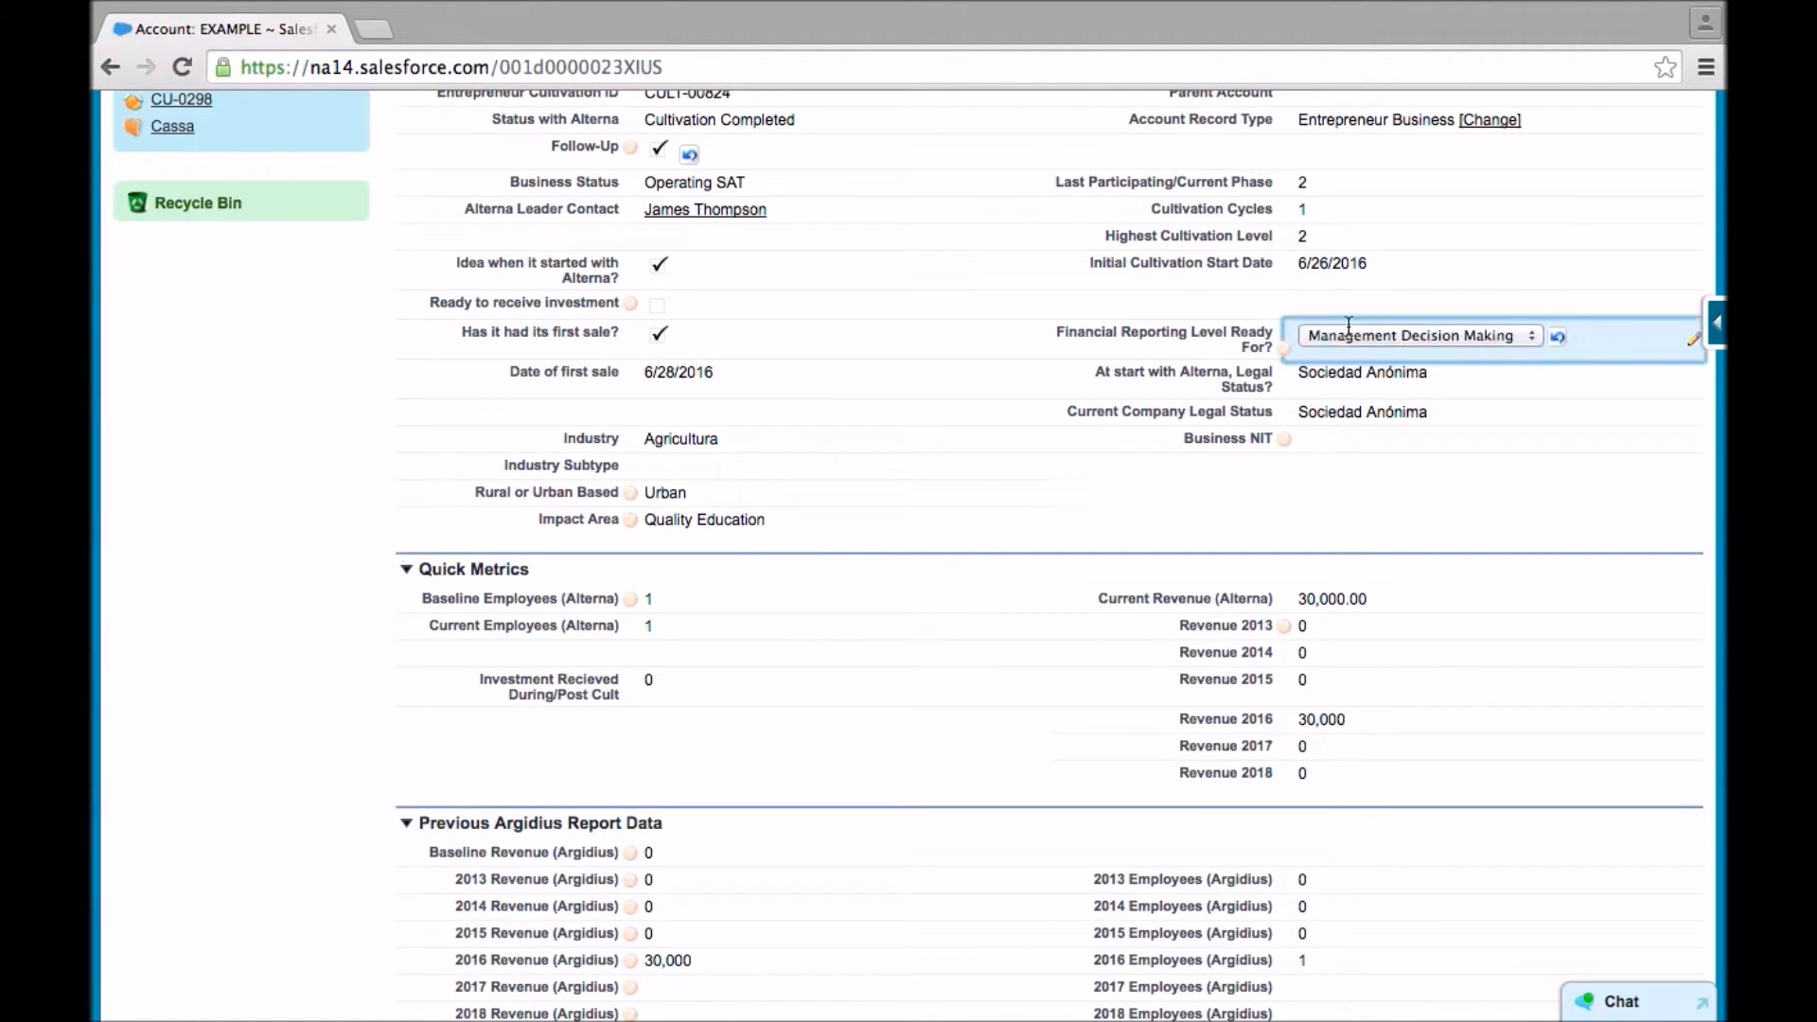
{"action": "left_click", "coordinate": [1350, 335]}
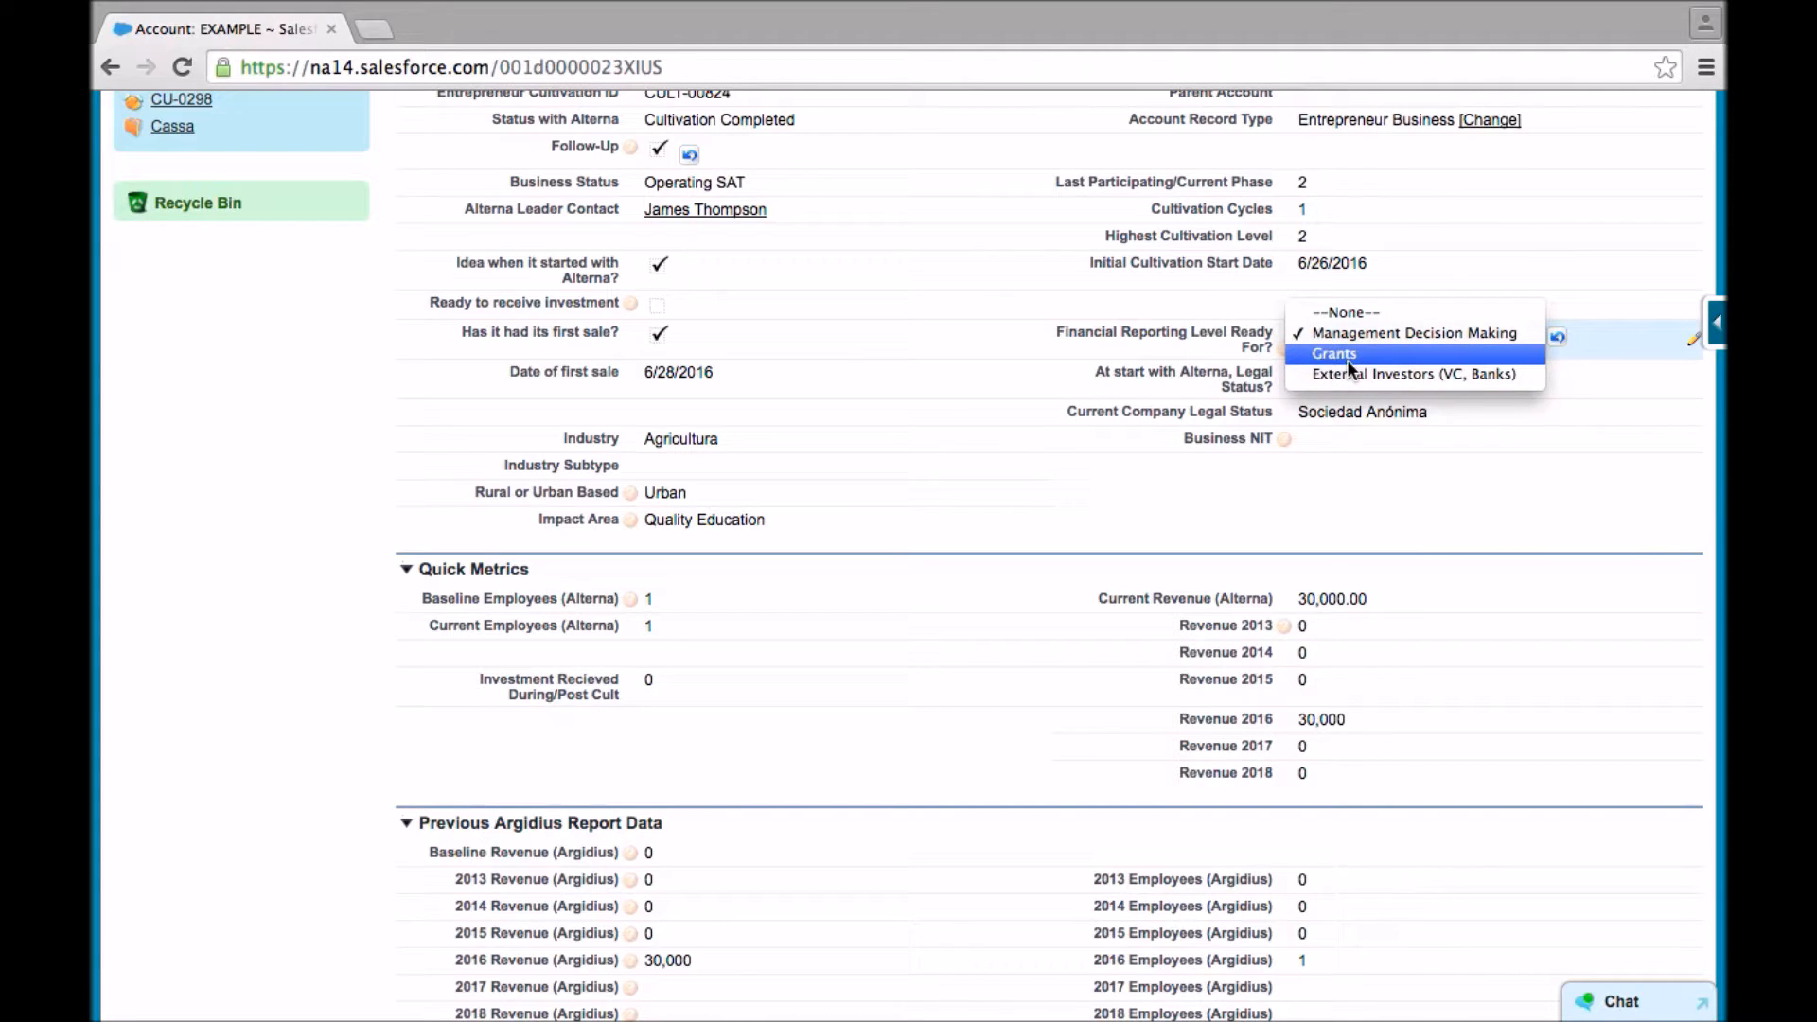
{"action": "left_click", "coordinate": [1292, 373]}
{"action": "left_click", "coordinate": [1160, 382]}
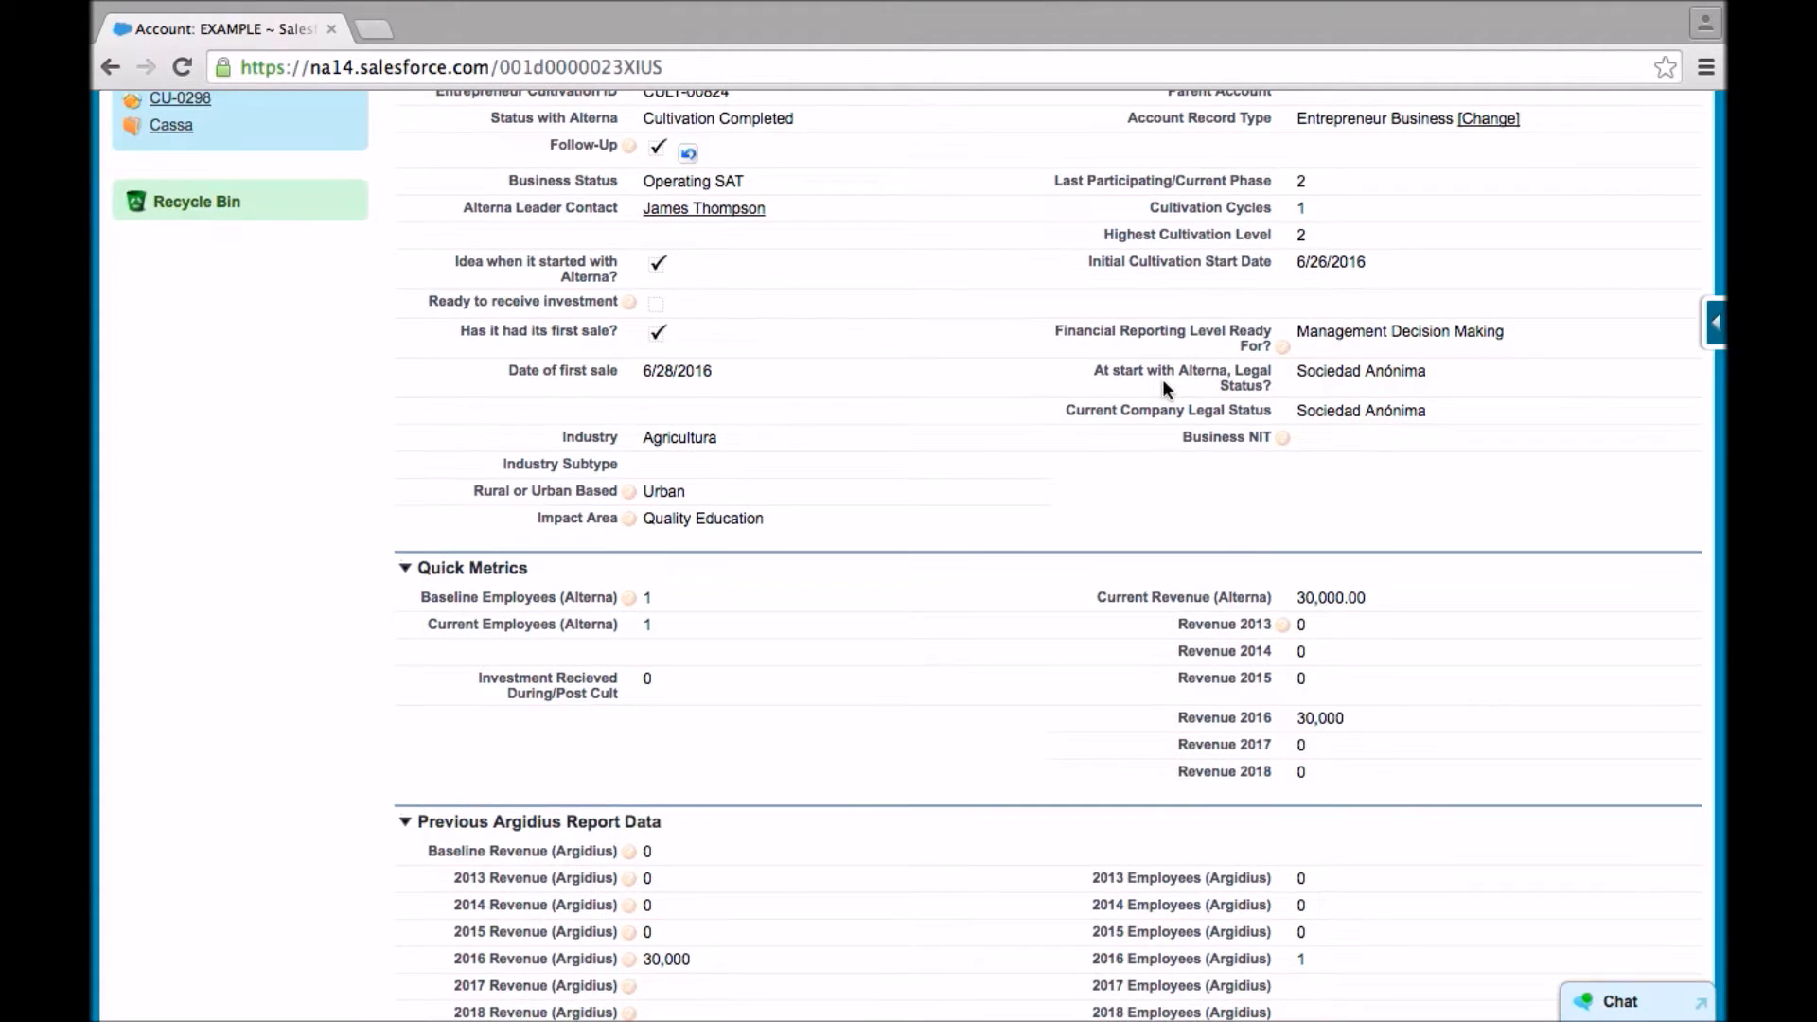
- Review the Quick Metrics, then view the selectable Event Participation events and close the selection without changing it
{"action": "scroll", "coordinate": [1164, 383], "scroll_direction": "down", "scroll_amount": 1}
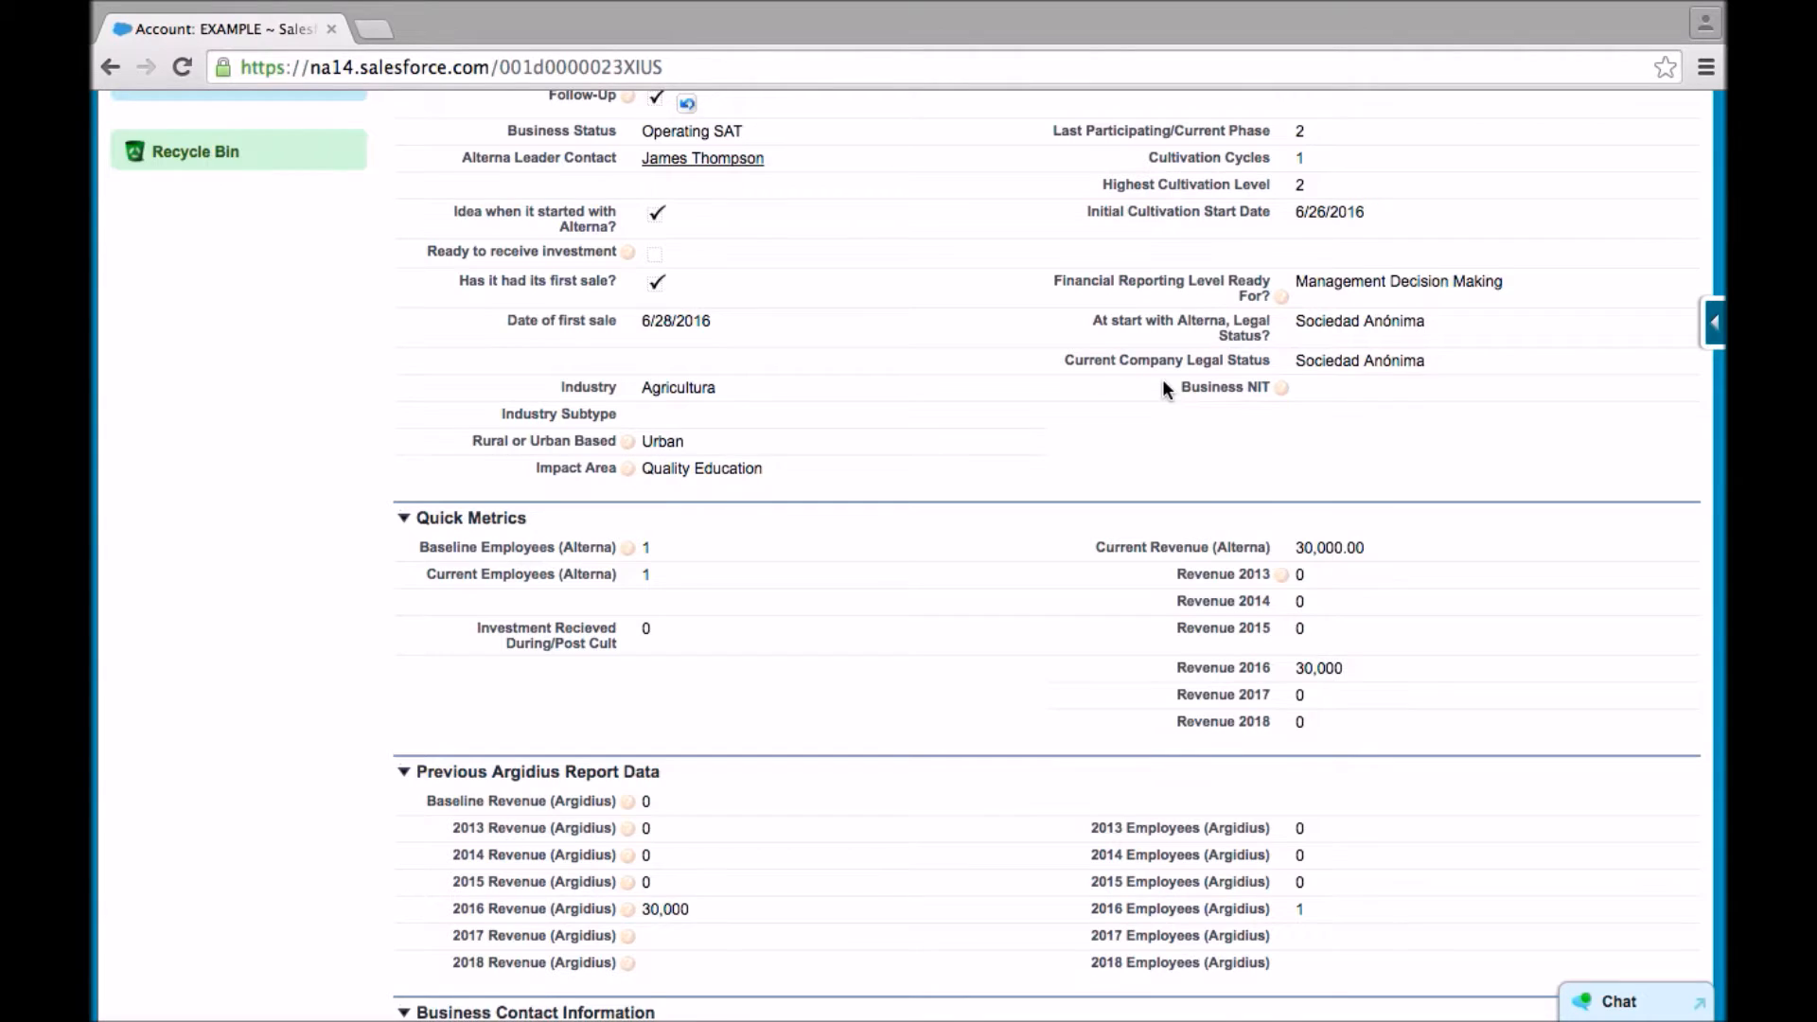
{"action": "scroll", "coordinate": [1164, 388], "scroll_direction": "down", "scroll_amount": 1}
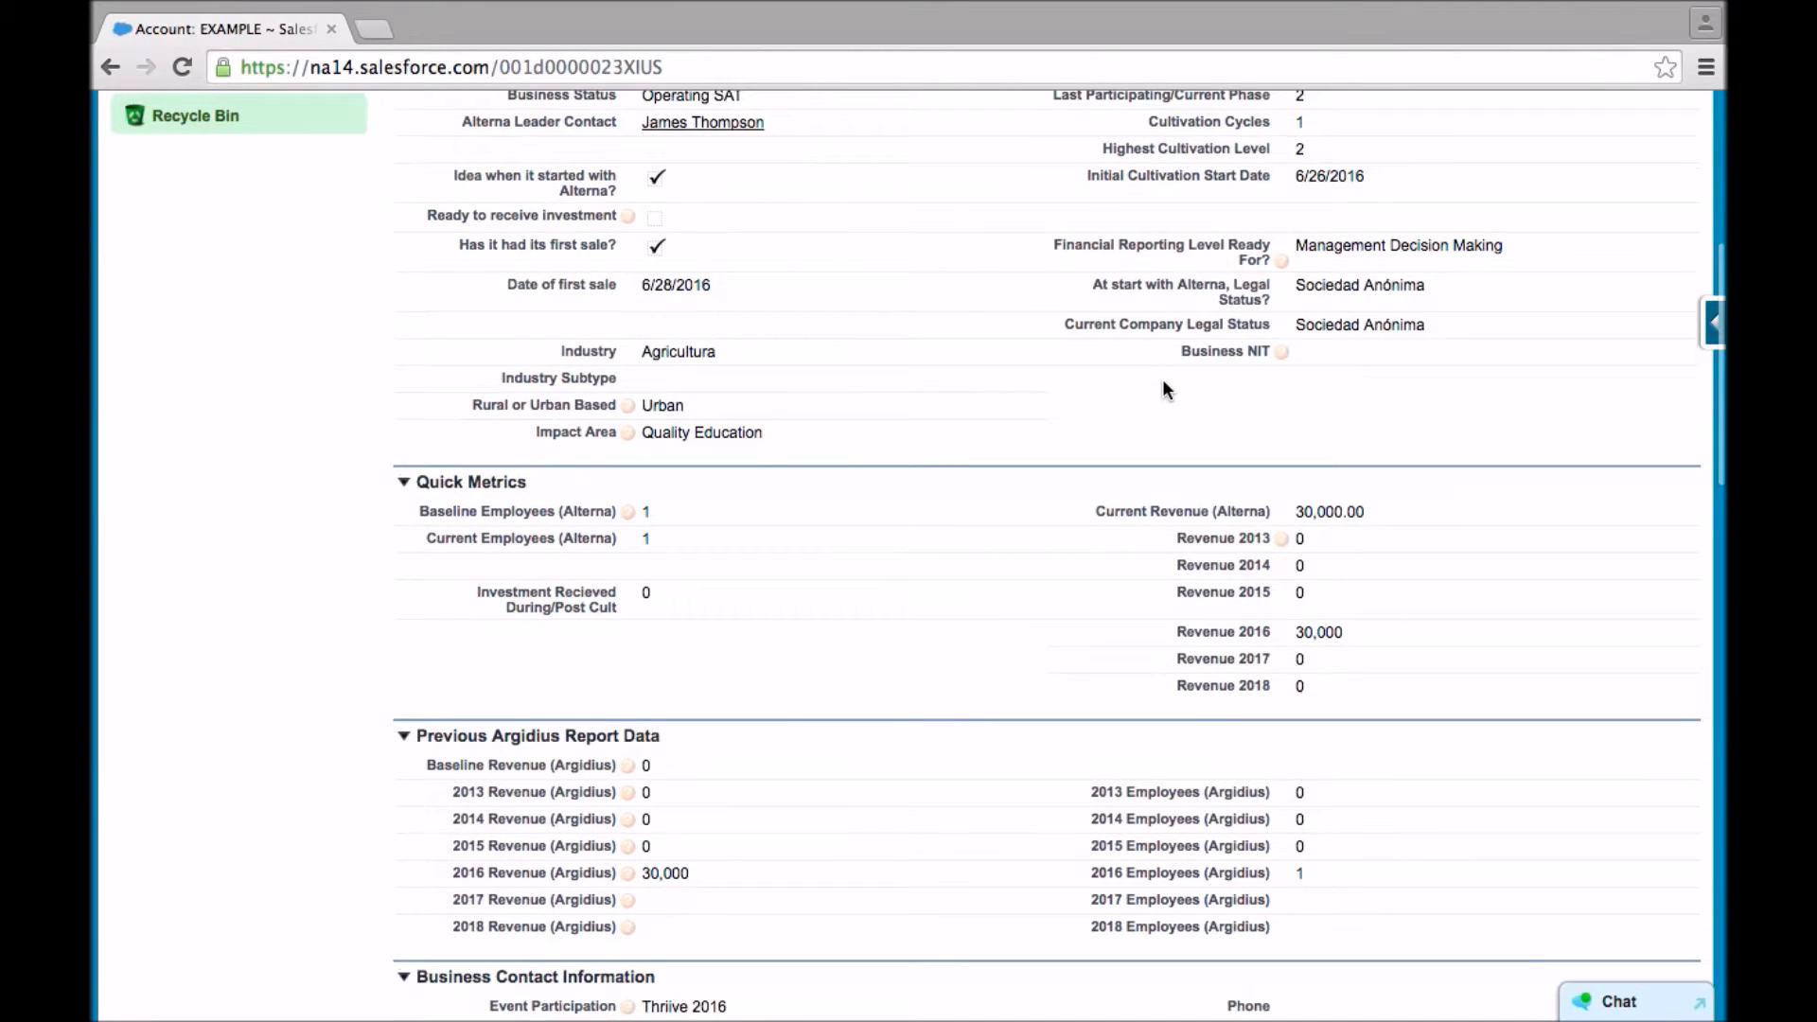
{"action": "scroll", "coordinate": [1163, 388], "scroll_direction": "down", "scroll_amount": 1}
{"action": "scroll", "coordinate": [1166, 389], "scroll_direction": "down", "scroll_amount": 1}
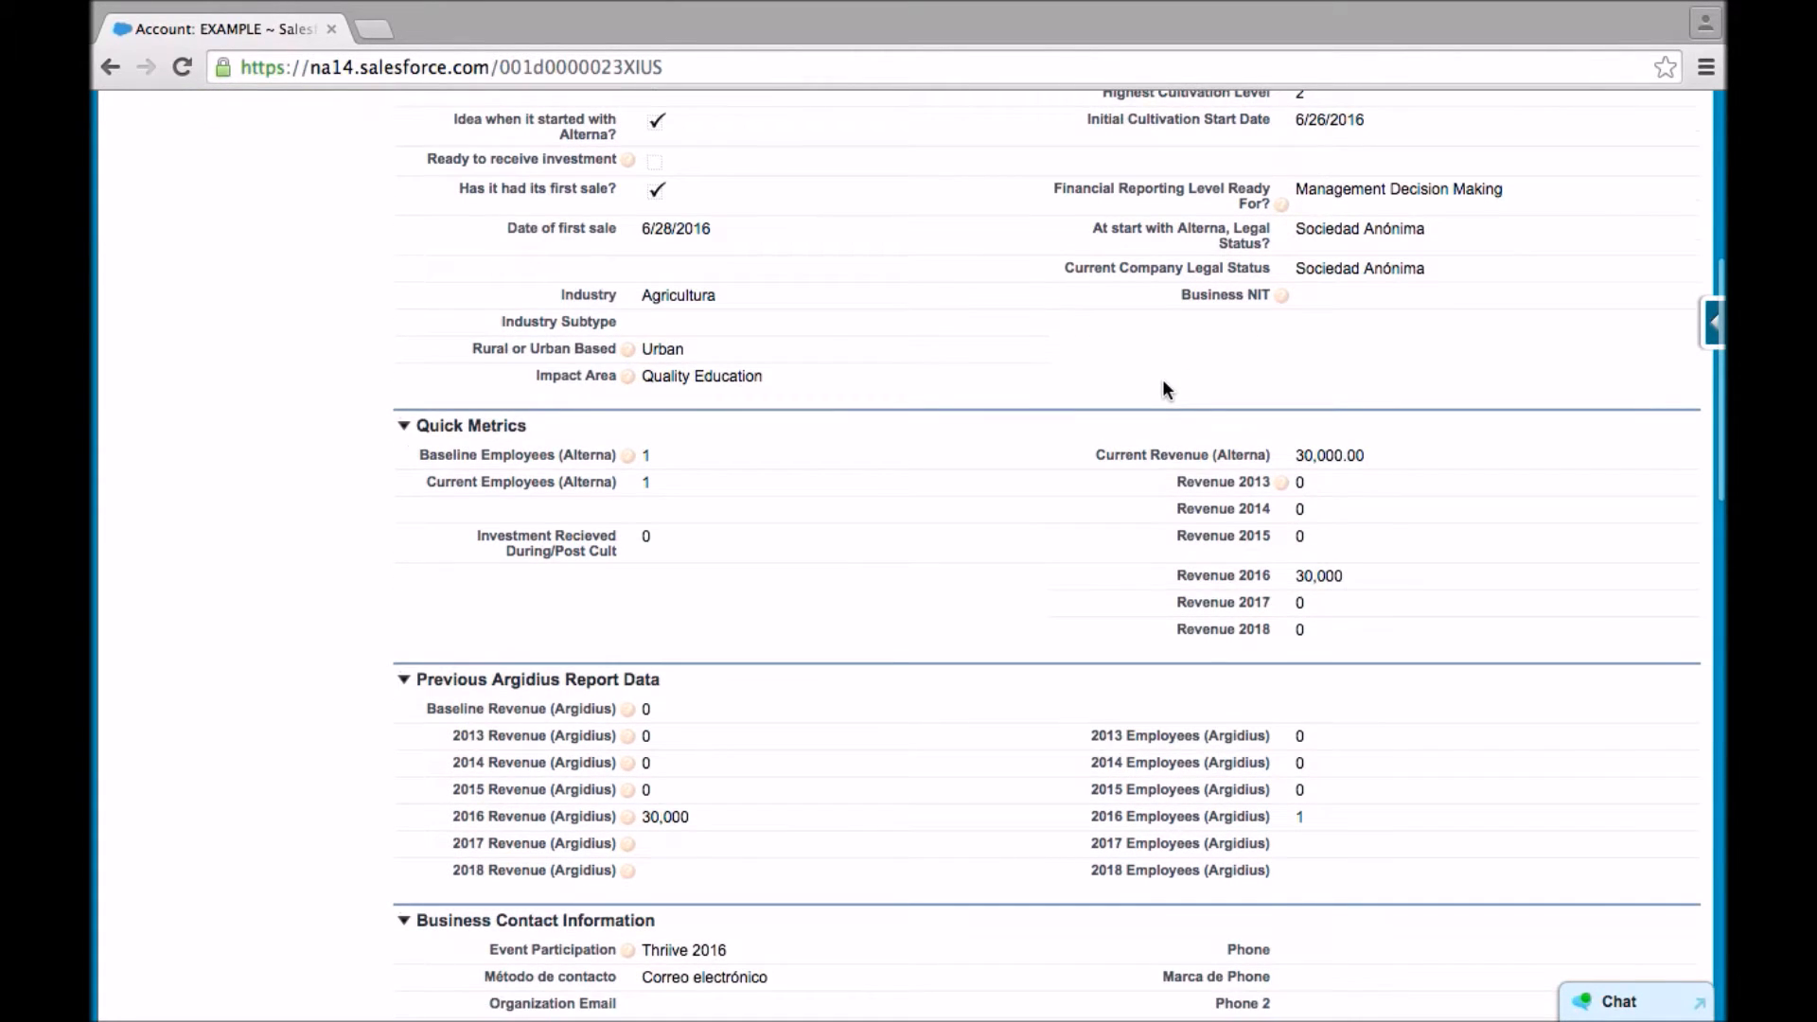
{"action": "scroll", "coordinate": [958, 502], "scroll_direction": "down", "scroll_amount": 5}
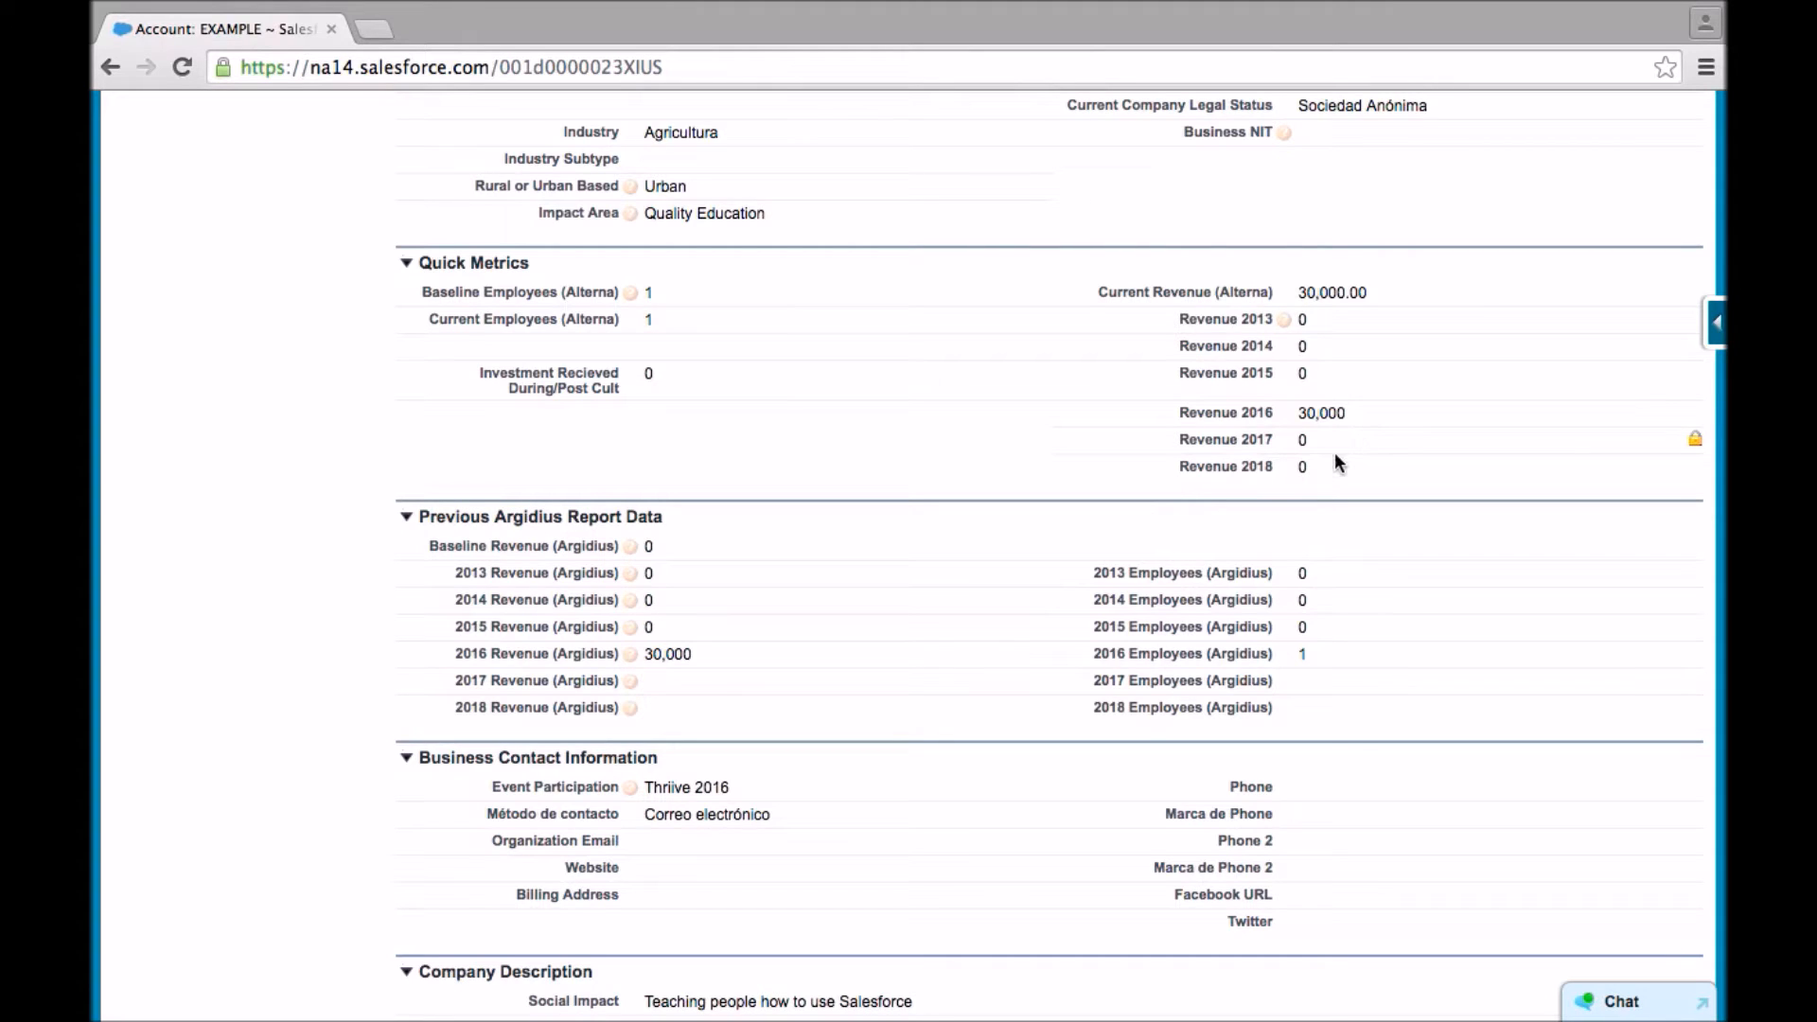
{"action": "scroll", "coordinate": [694, 562], "scroll_direction": "down", "scroll_amount": 3}
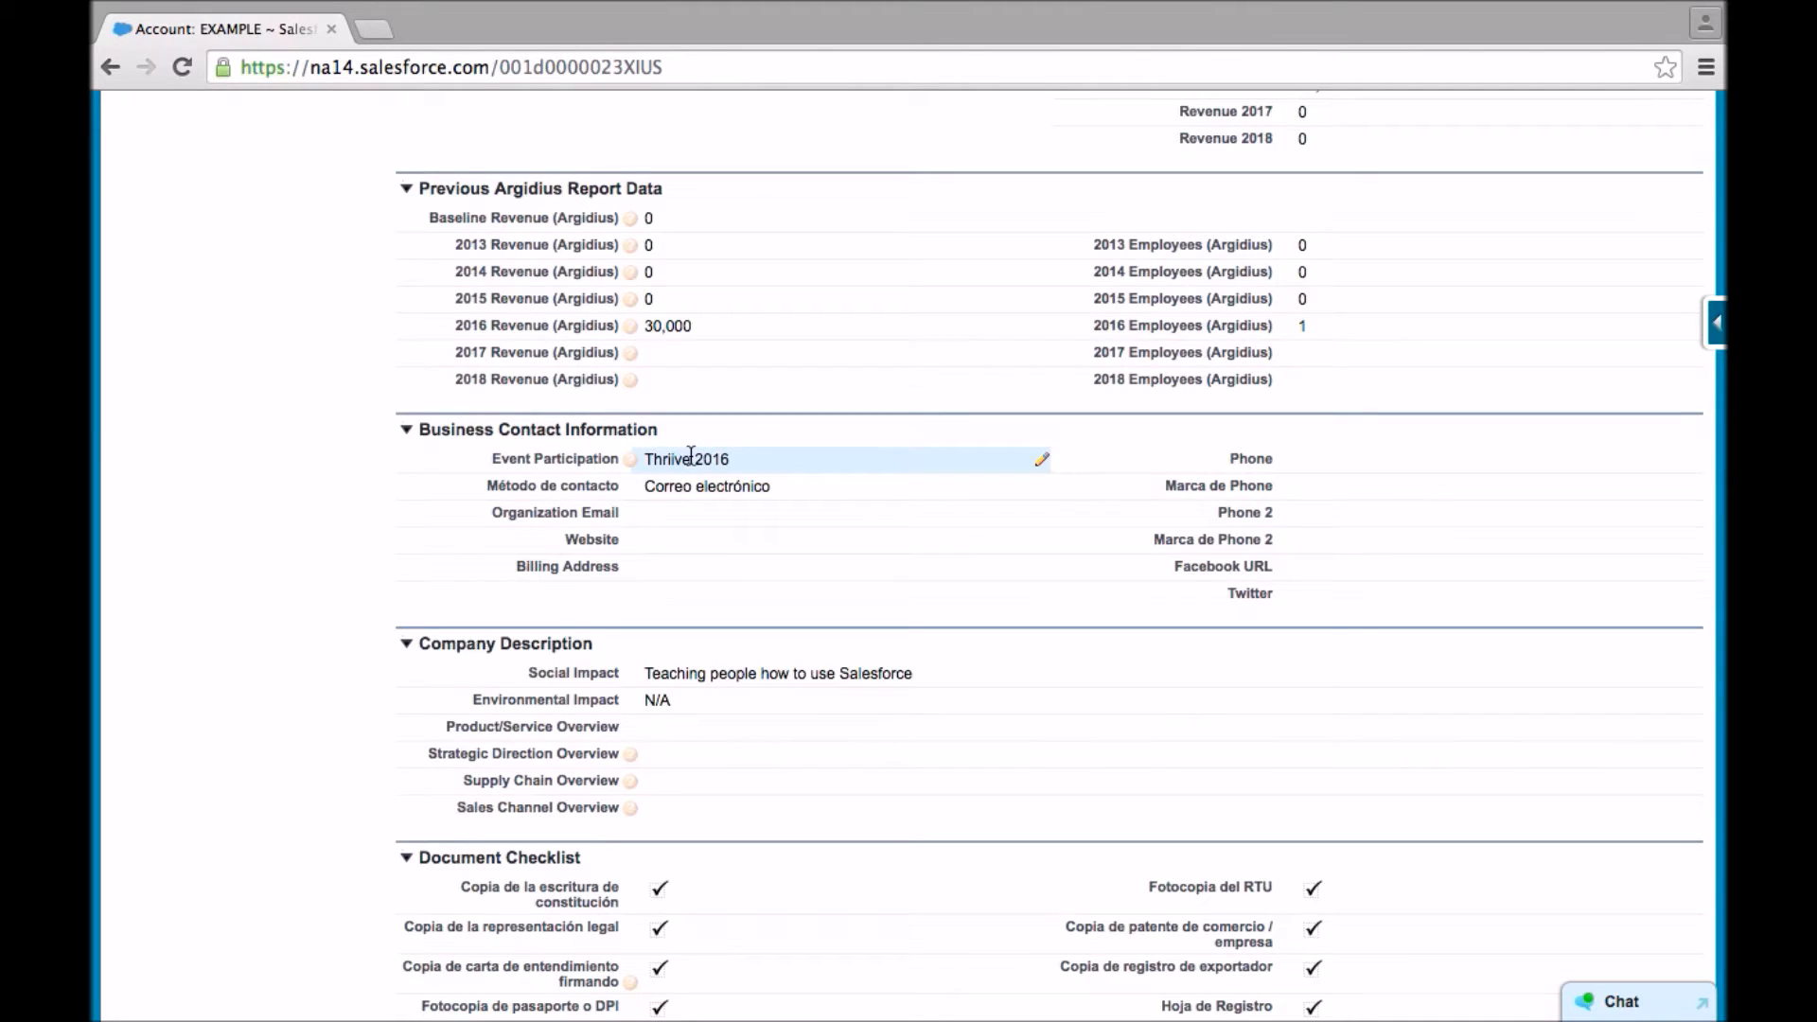
{"action": "double_click", "coordinate": [691, 458]}
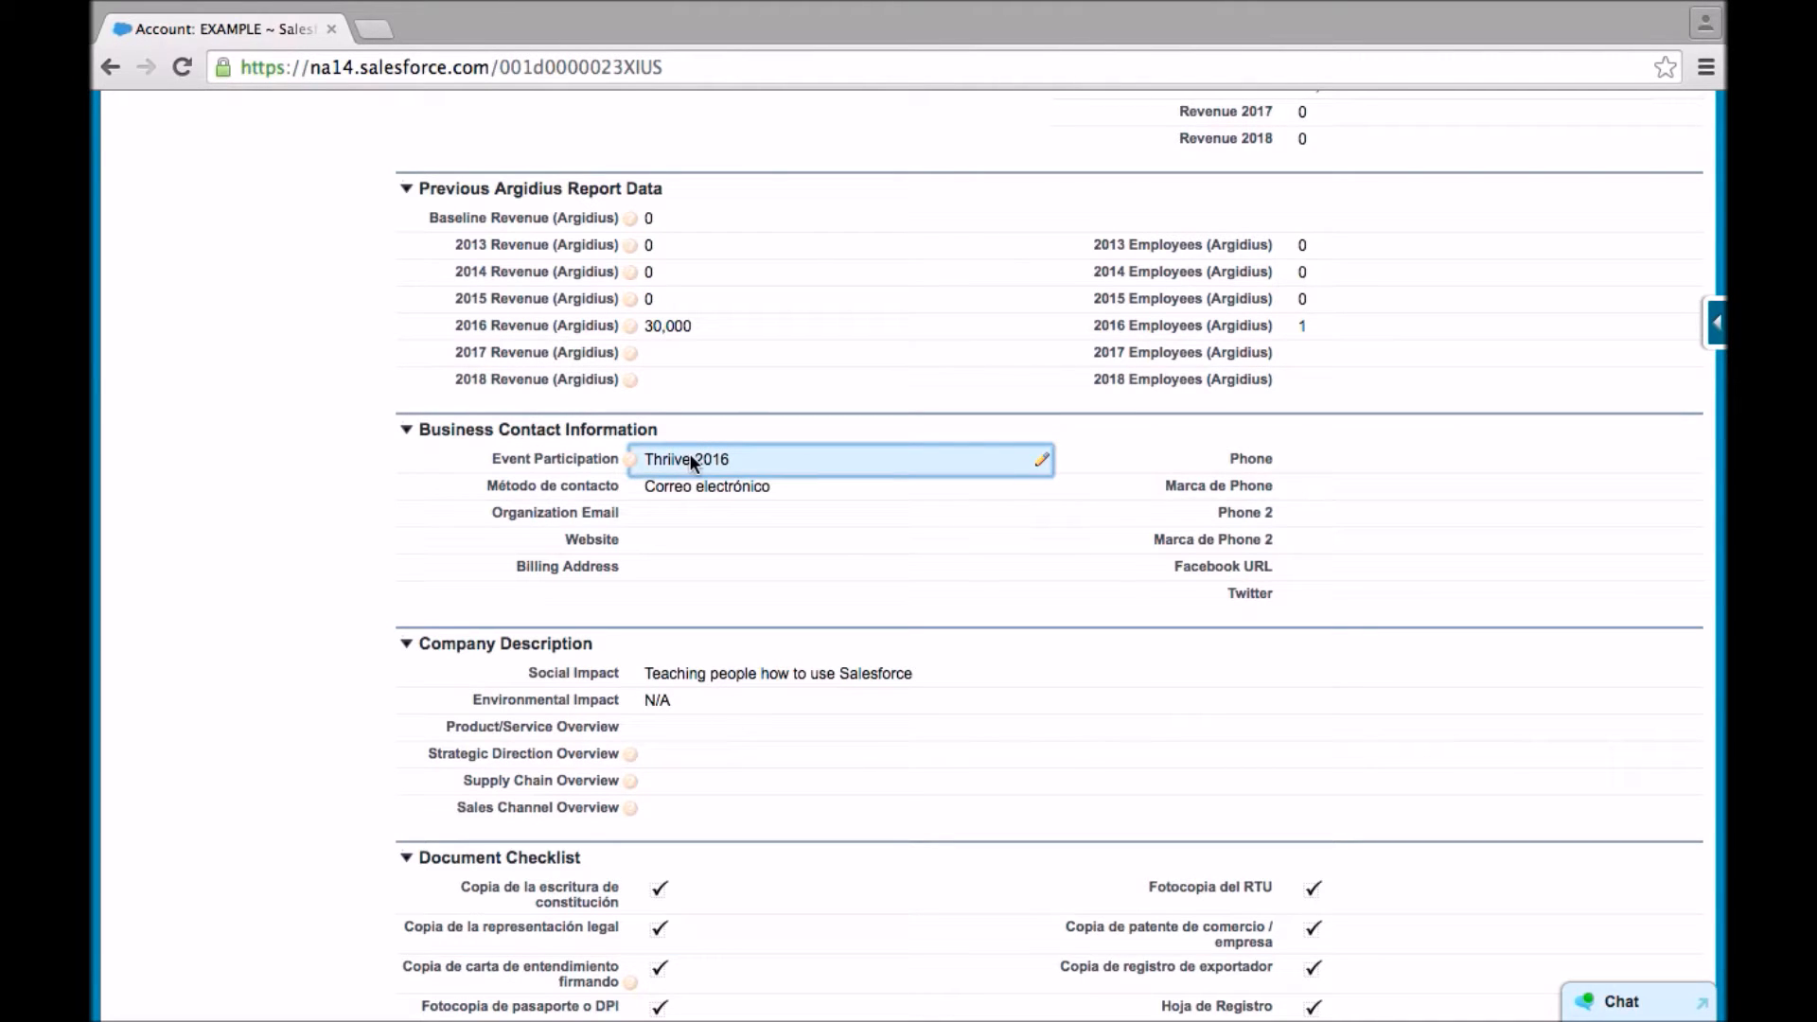
{"action": "double_click", "coordinate": [650, 458]}
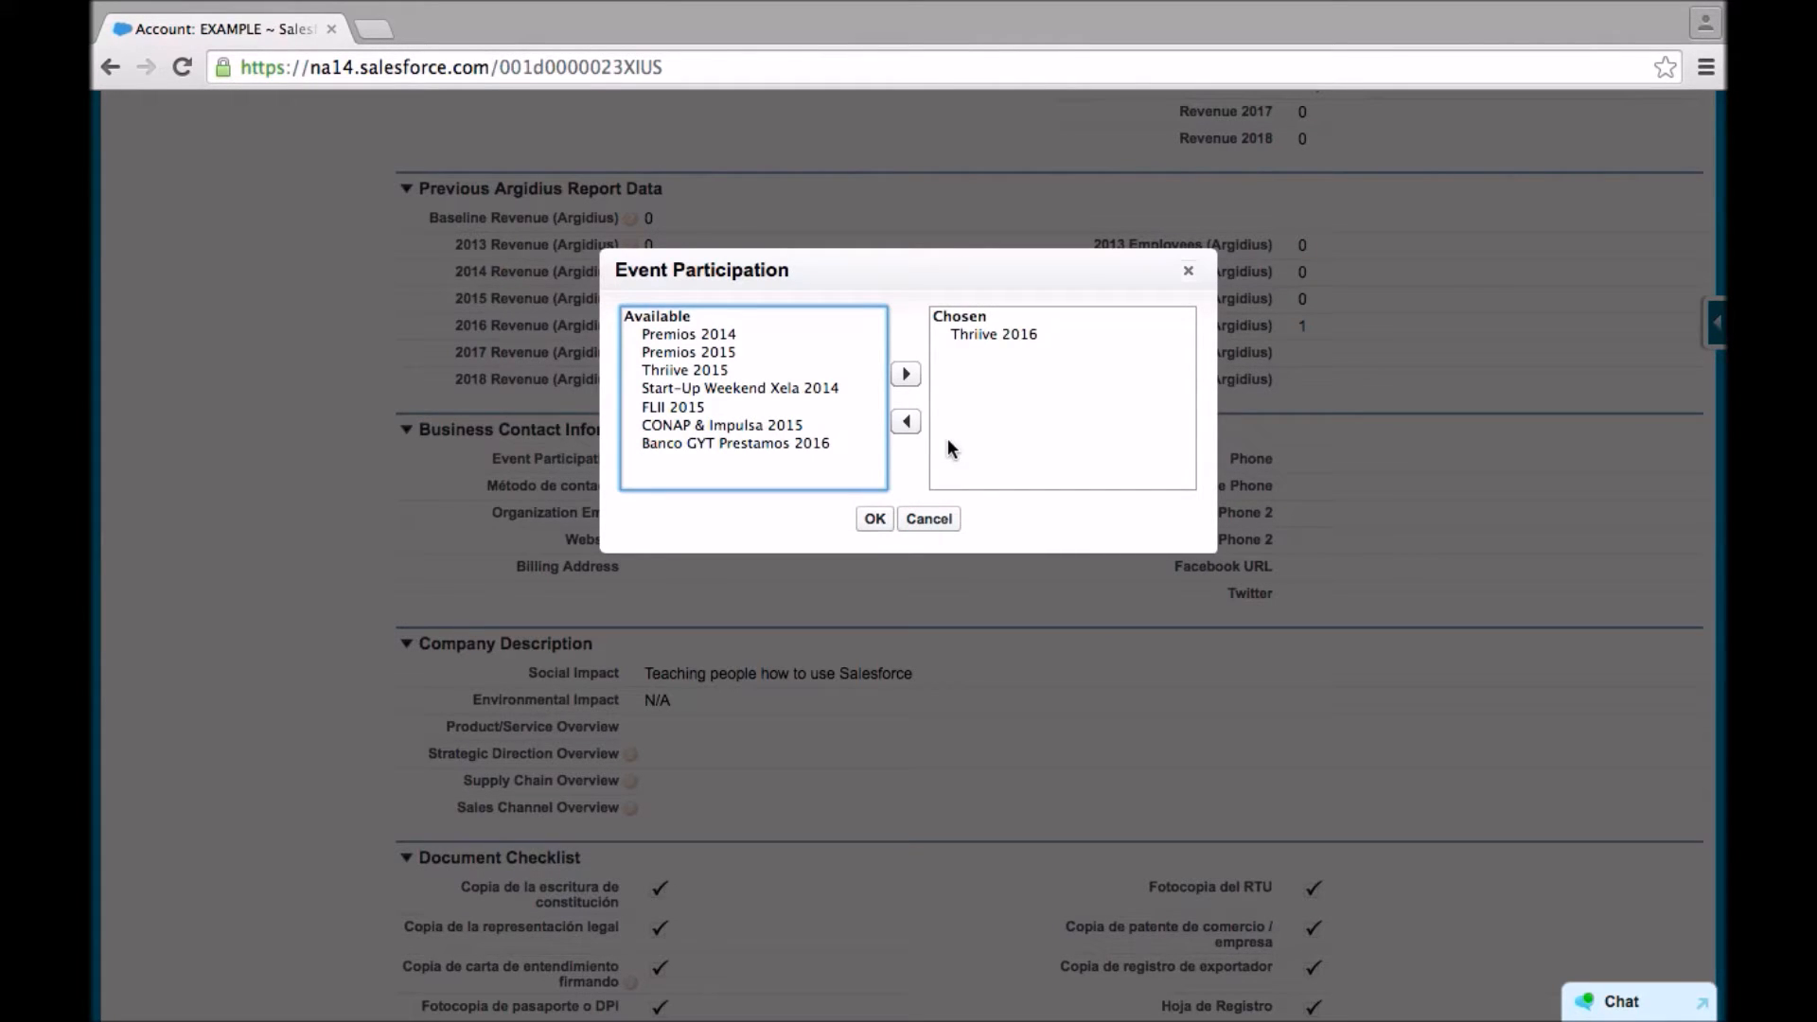
{"action": "left_click", "coordinate": [951, 520]}
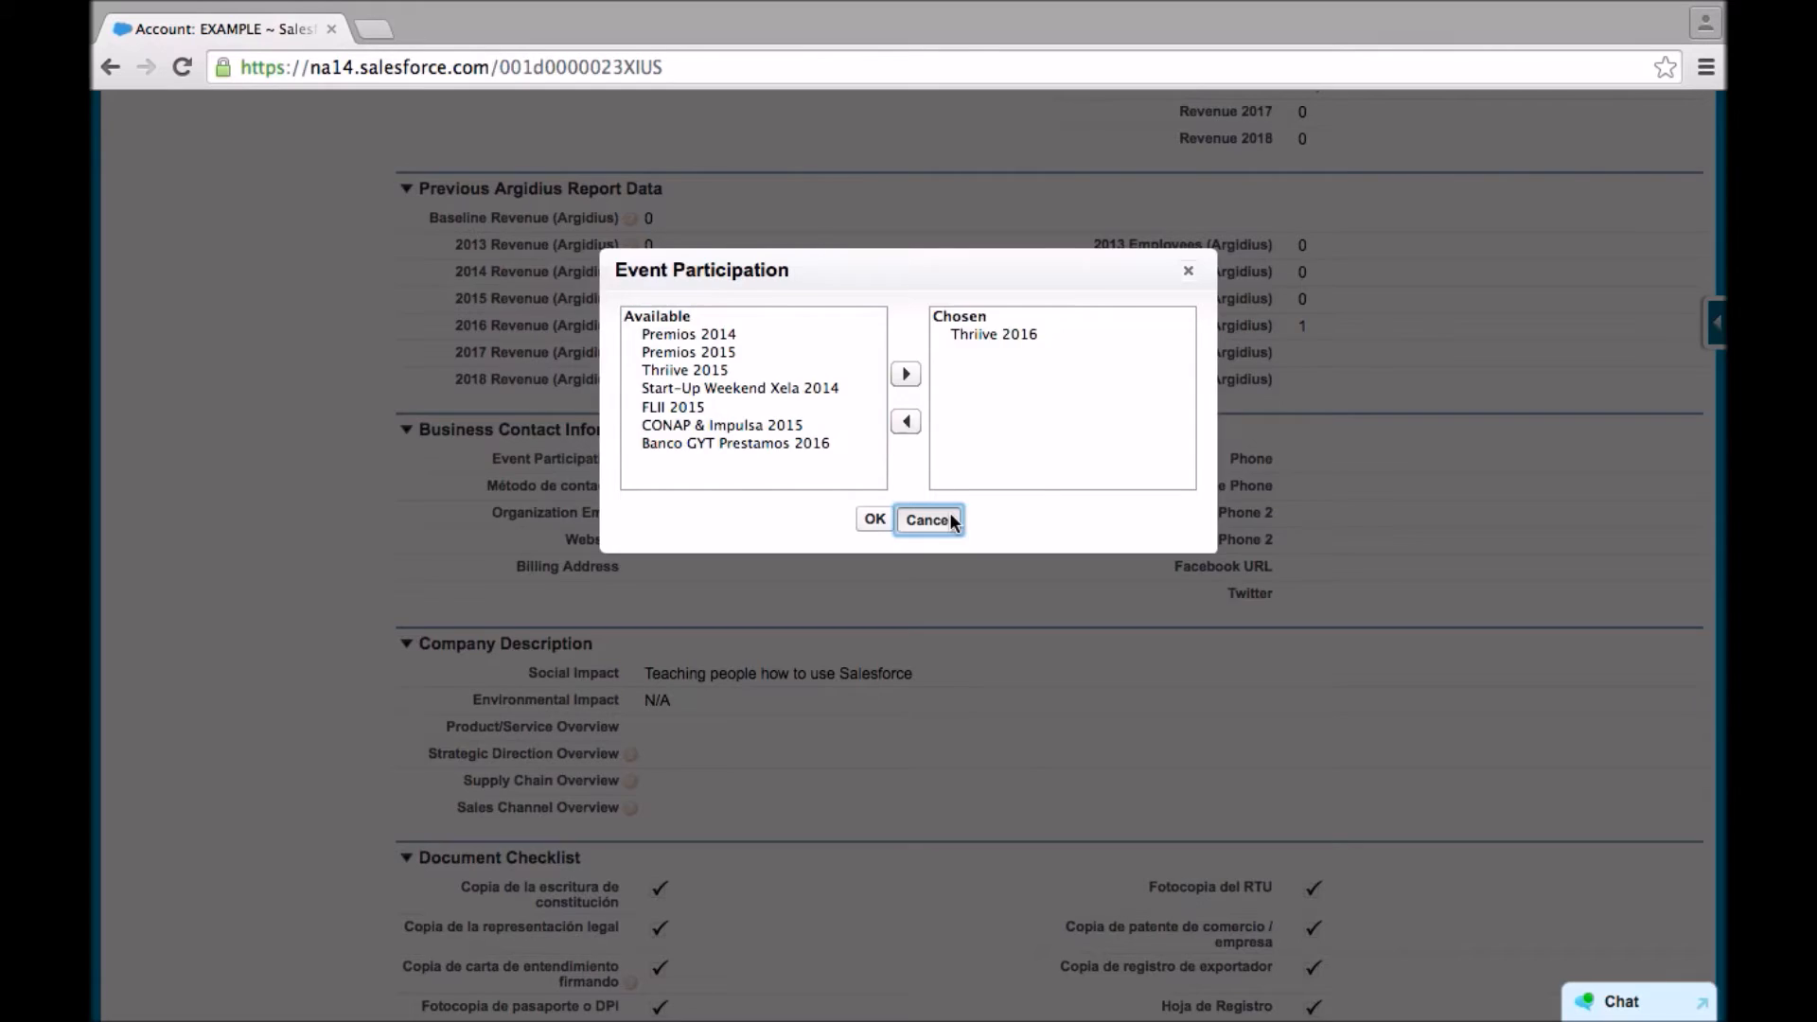
{"action": "left_click", "coordinate": [952, 520]}
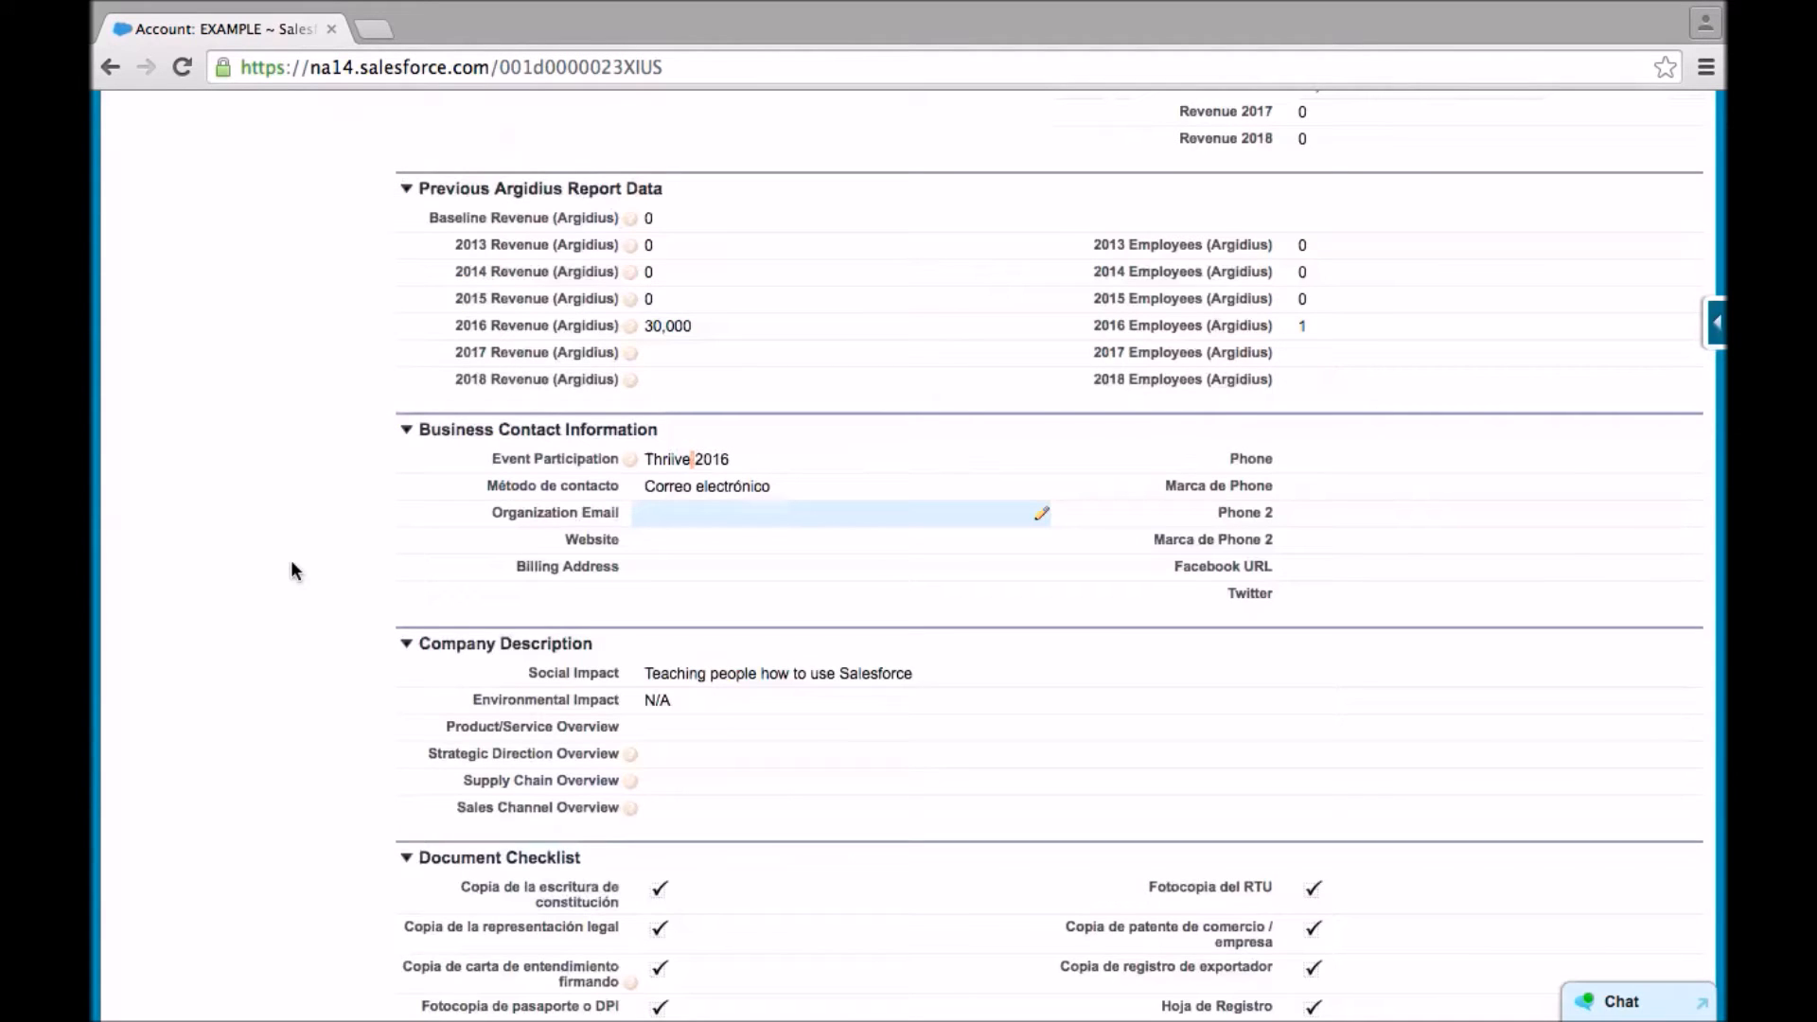
{"action": "left_click", "coordinate": [291, 564]}
- Examine the company description, document checklist and the account's related lists down to Notes & Attachments
{"action": "scroll", "coordinate": [293, 564], "scroll_direction": "down", "scroll_amount": 1}
{"action": "scroll", "coordinate": [294, 566], "scroll_direction": "down", "scroll_amount": 3}
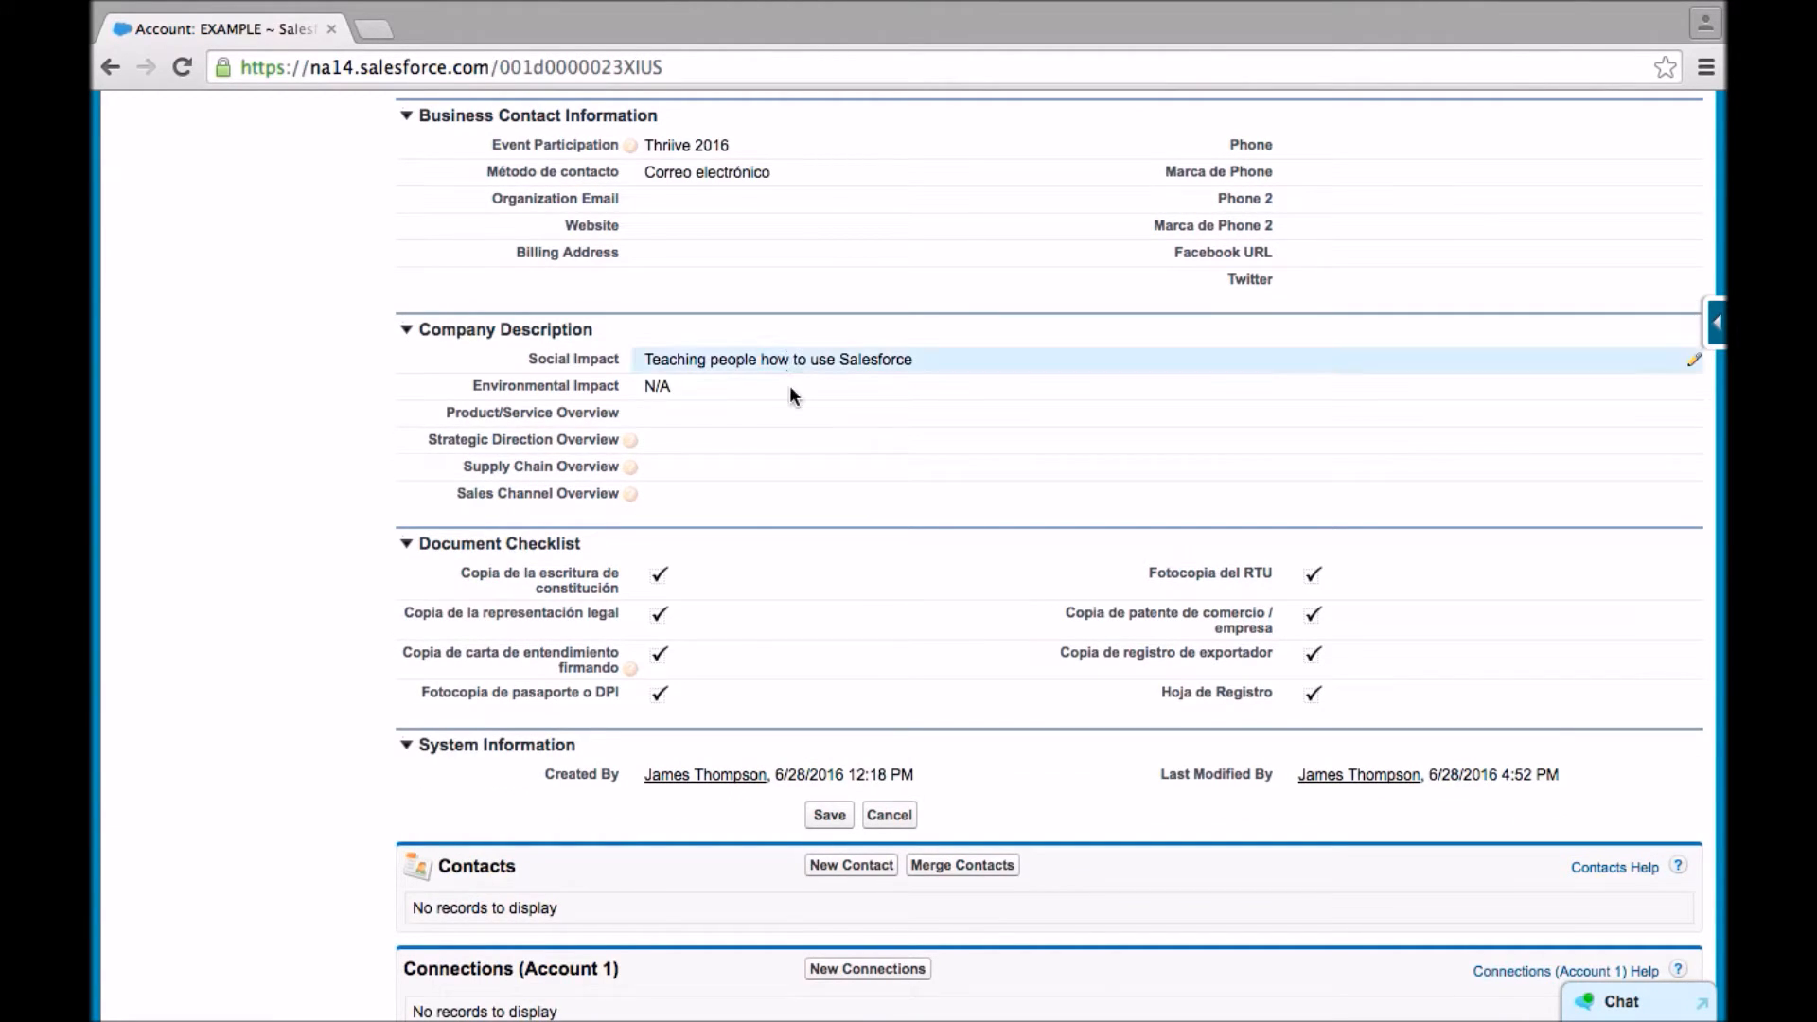
{"action": "scroll", "coordinate": [686, 615], "scroll_direction": "down", "scroll_amount": 4}
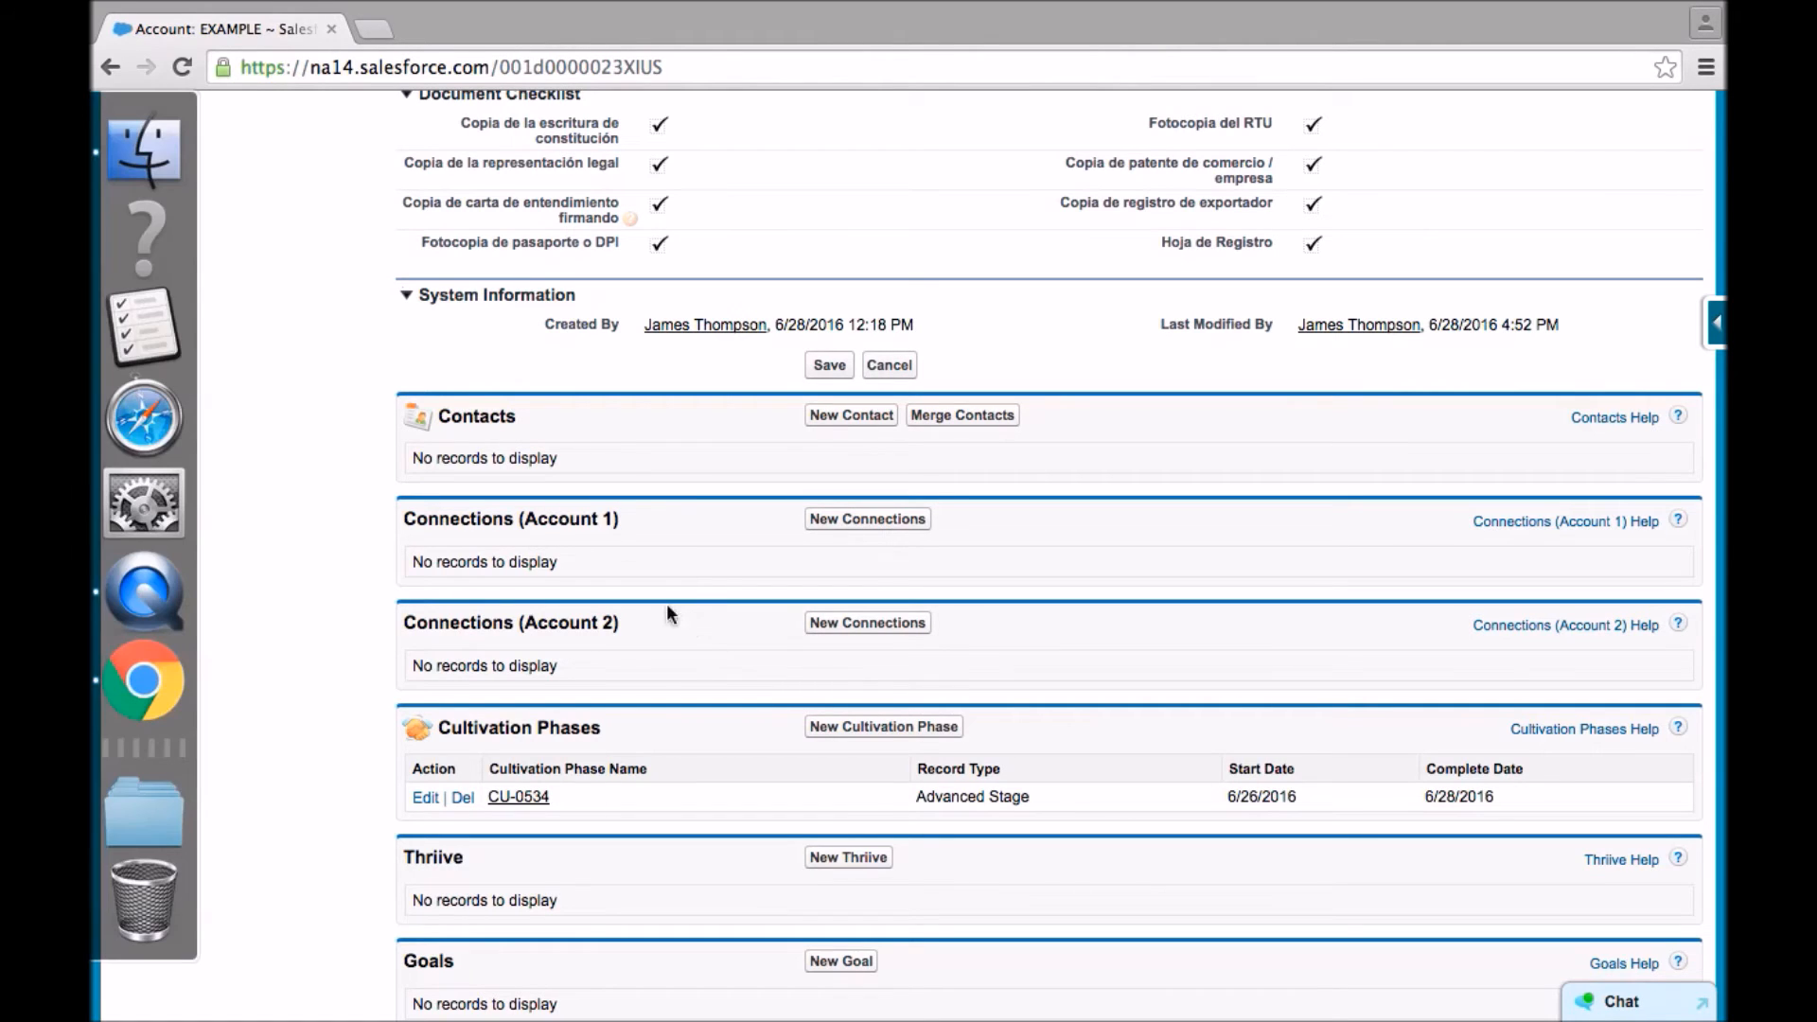
{"action": "key", "text": "ctrl+Up"}
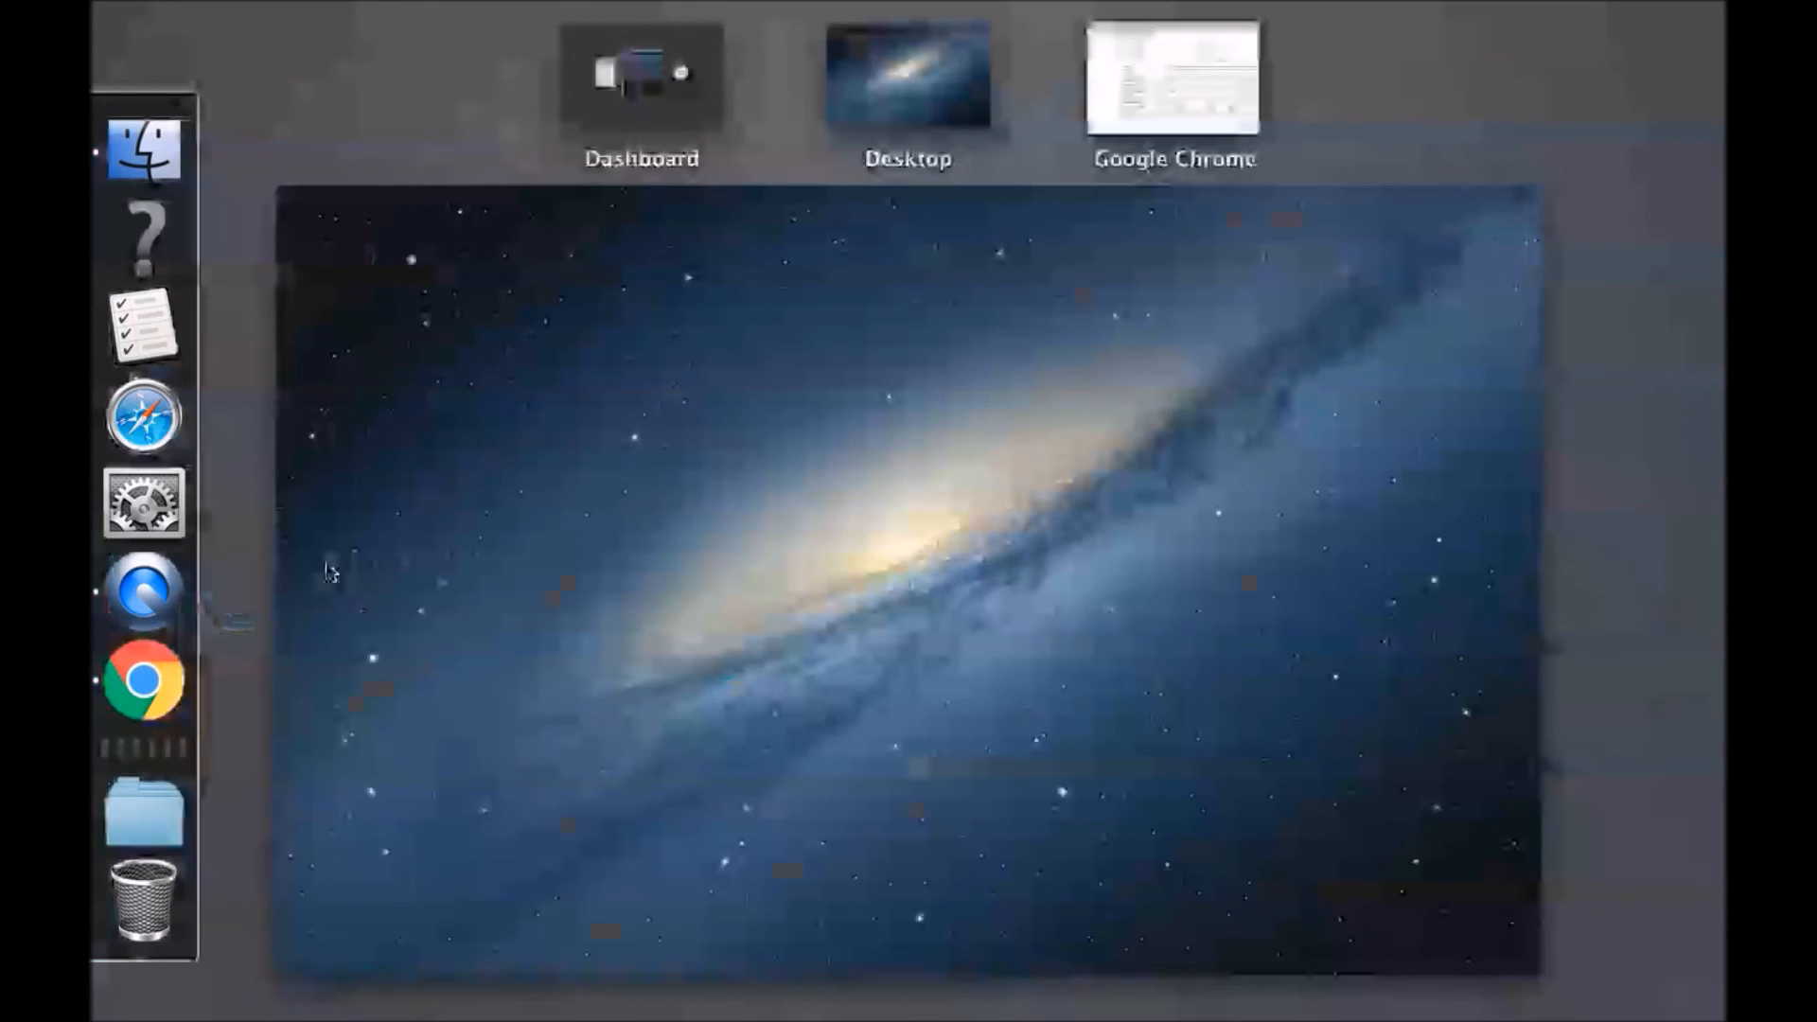
{"action": "left_click", "coordinate": [1139, 99]}
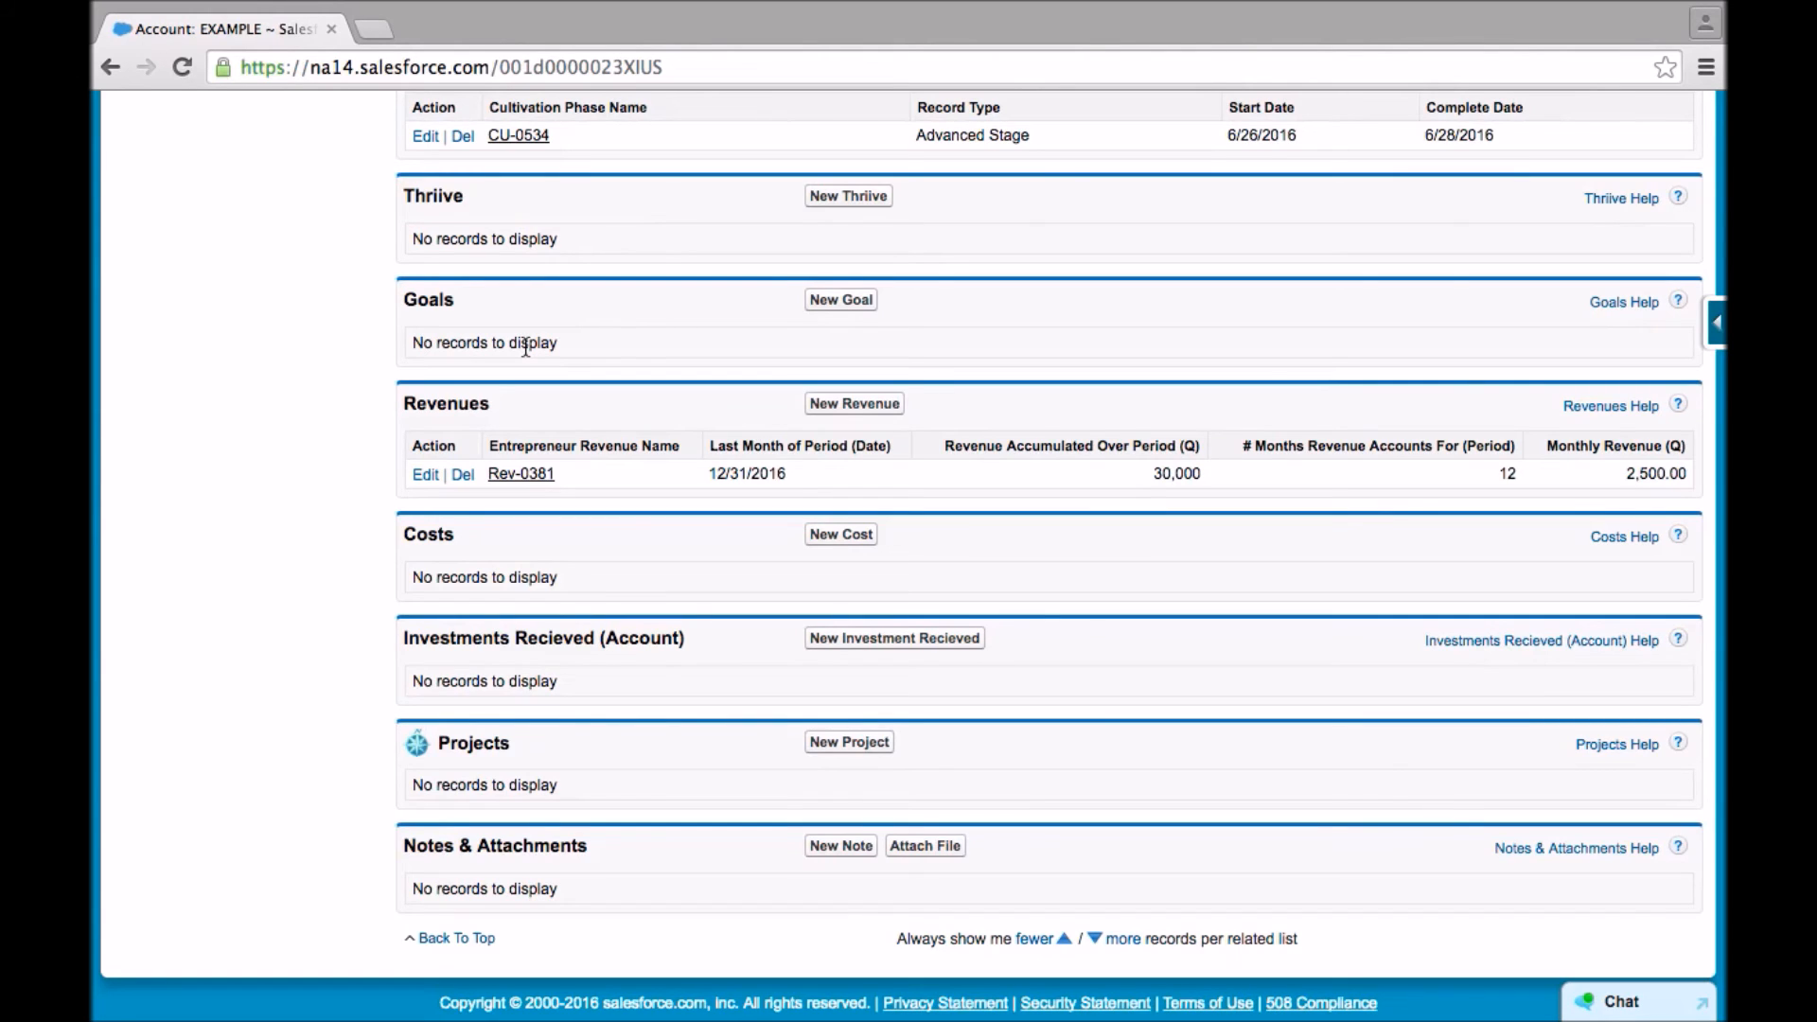
{"action": "scroll", "coordinate": [526, 348], "scroll_direction": "down", "scroll_amount": 1}
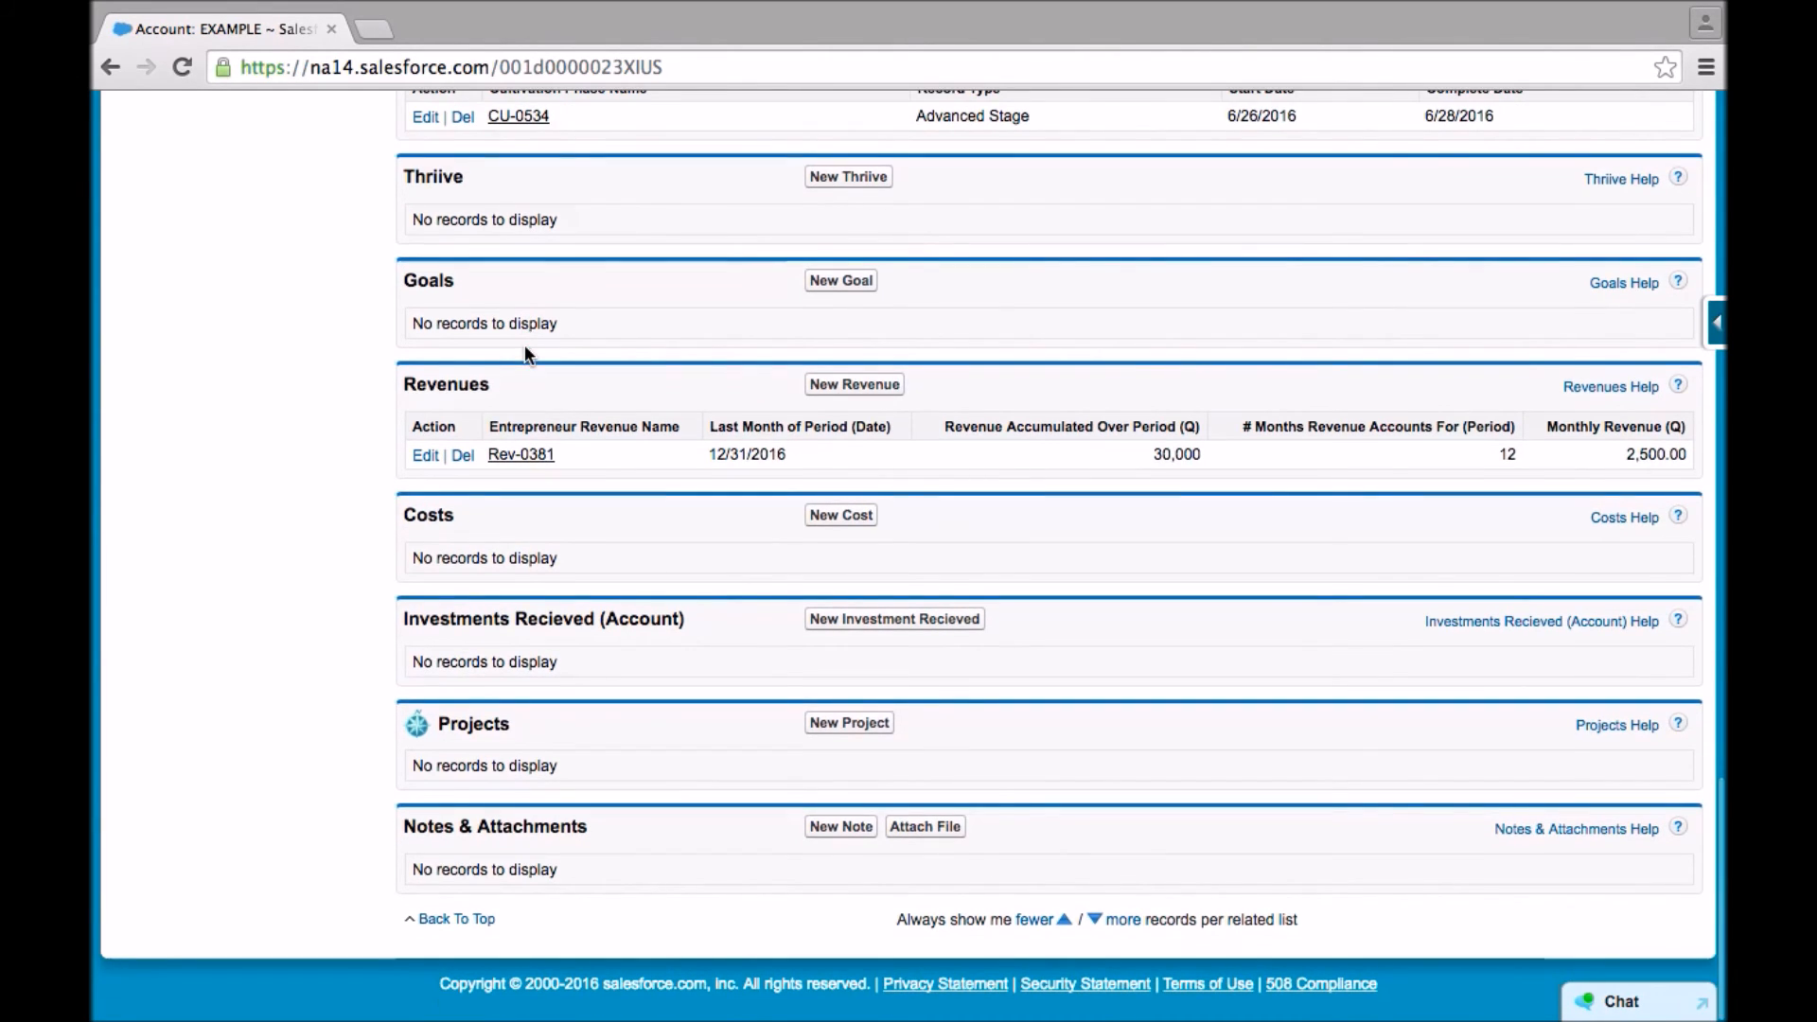